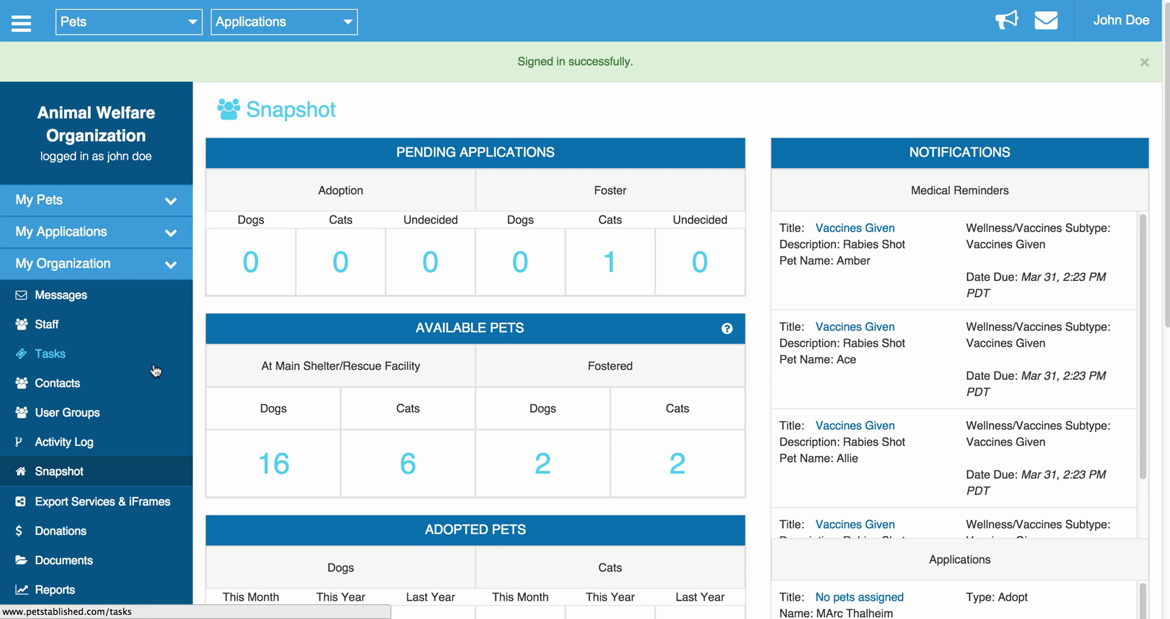
Open the application forms management page and display the list of adoption forms.
{"action": "left_click", "coordinate": [104, 235]}
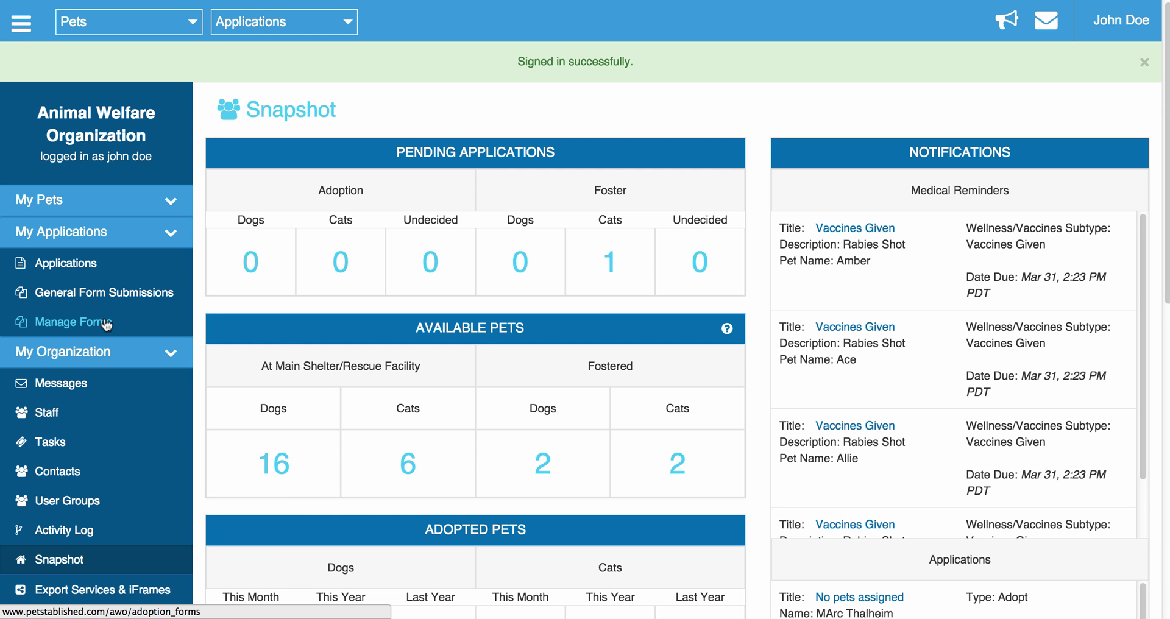
{"action": "left_click", "coordinate": [72, 322]}
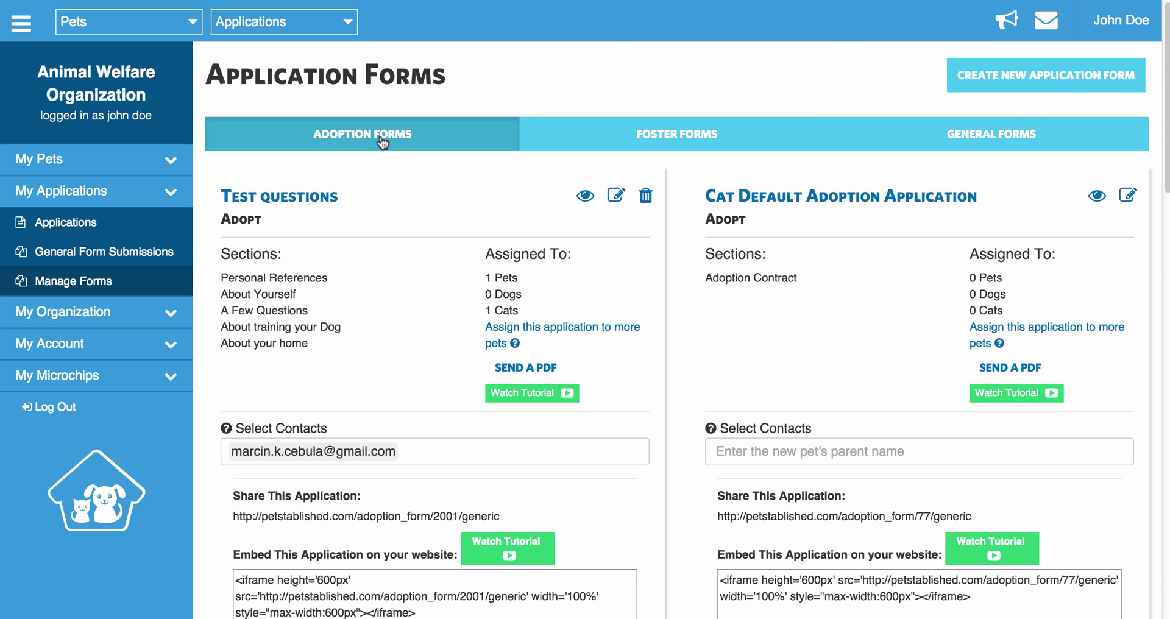
{"action": "left_click", "coordinate": [89, 173]}
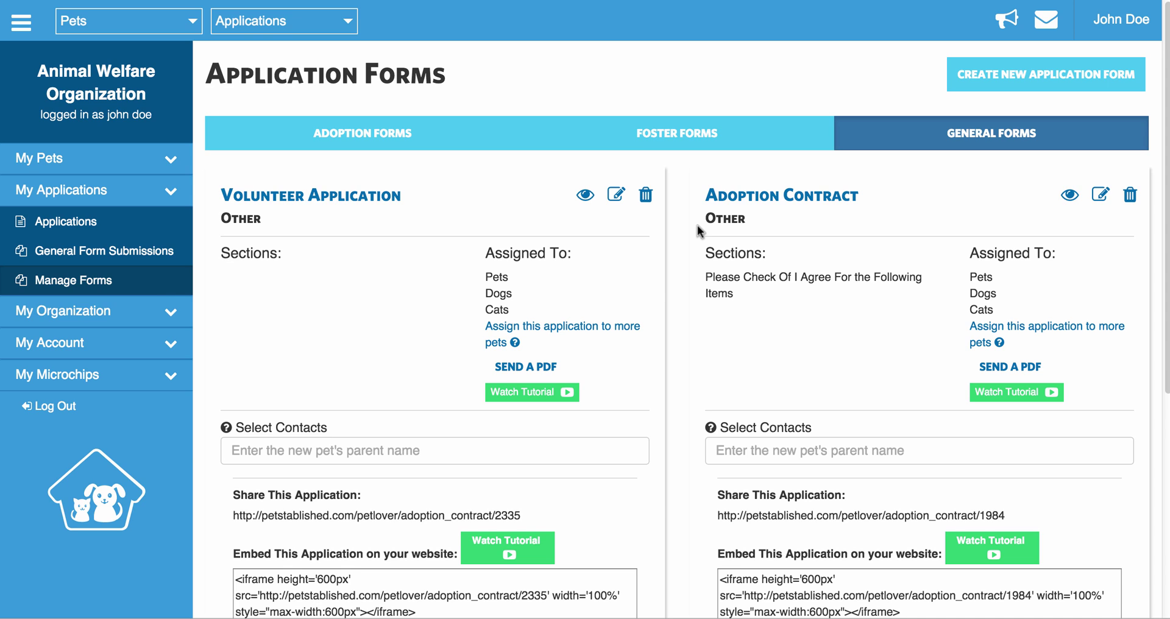
{"action": "left_click", "coordinate": [331, 132]}
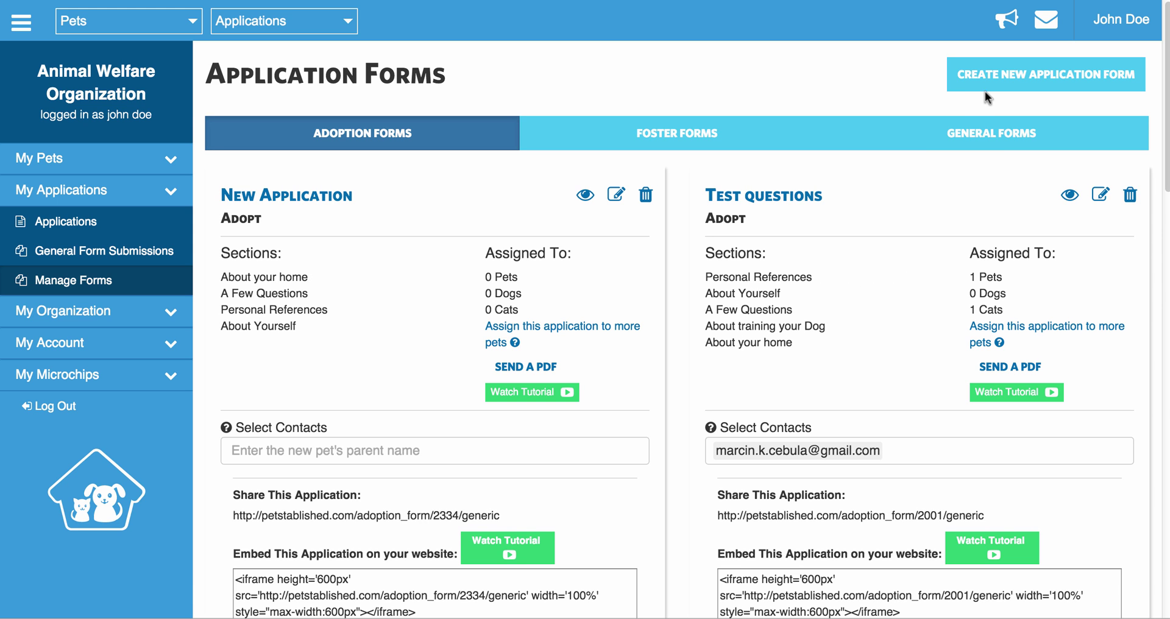
Create a new application form named "New Form" with type Adopt, without copying an existing application.
{"action": "left_click", "coordinate": [996, 79]}
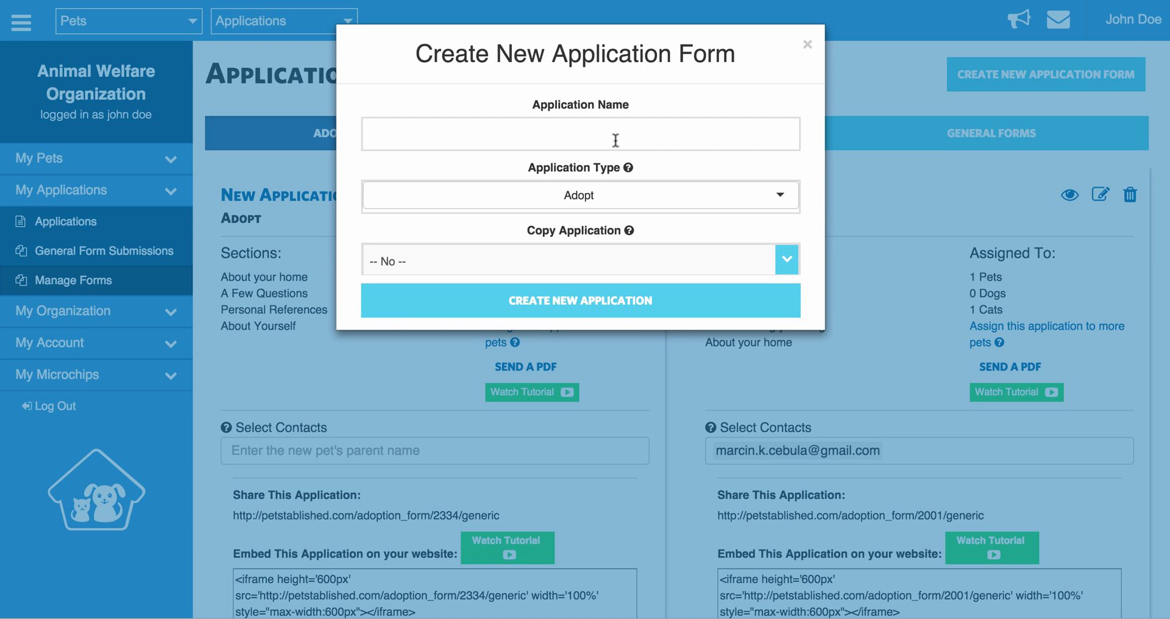
{"action": "left_click", "coordinate": [594, 139]}
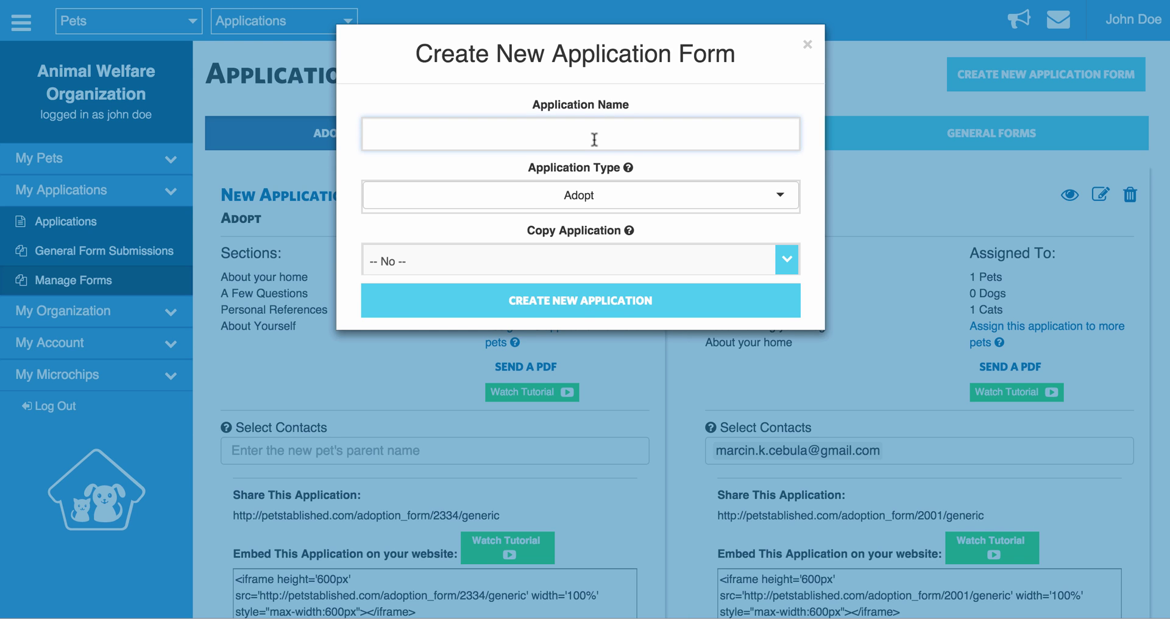
{"action": "type", "text": "New Form"}
{"action": "left_click", "coordinate": [610, 190]}
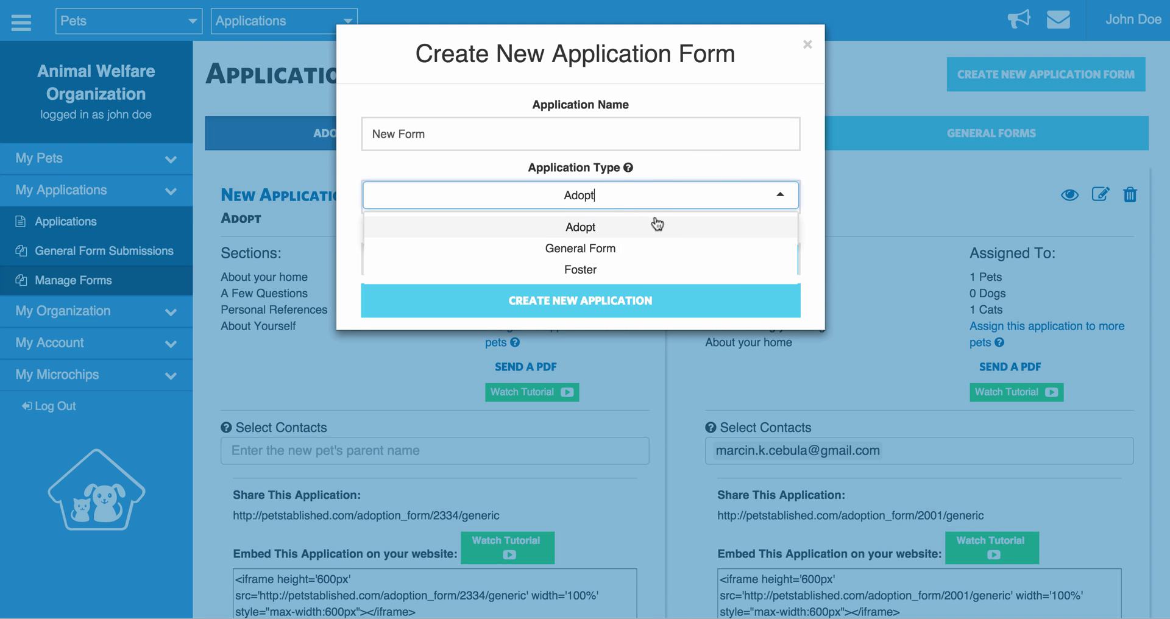
{"action": "left_click", "coordinate": [594, 231]}
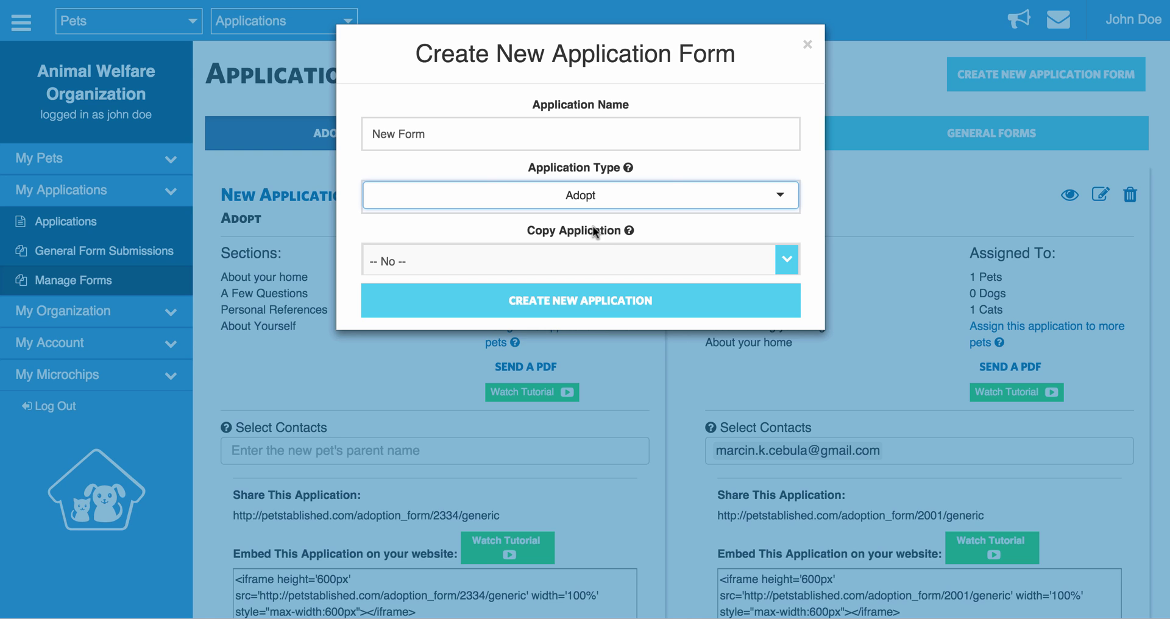
{"action": "left_click", "coordinate": [613, 260]}
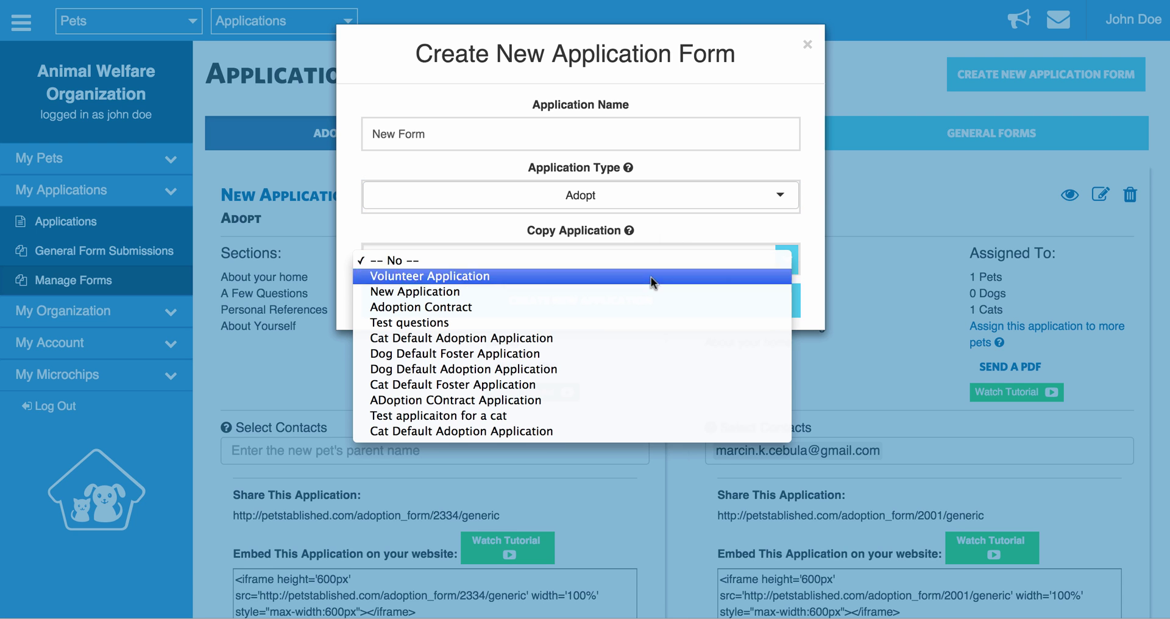
{"action": "left_click", "coordinate": [678, 238]}
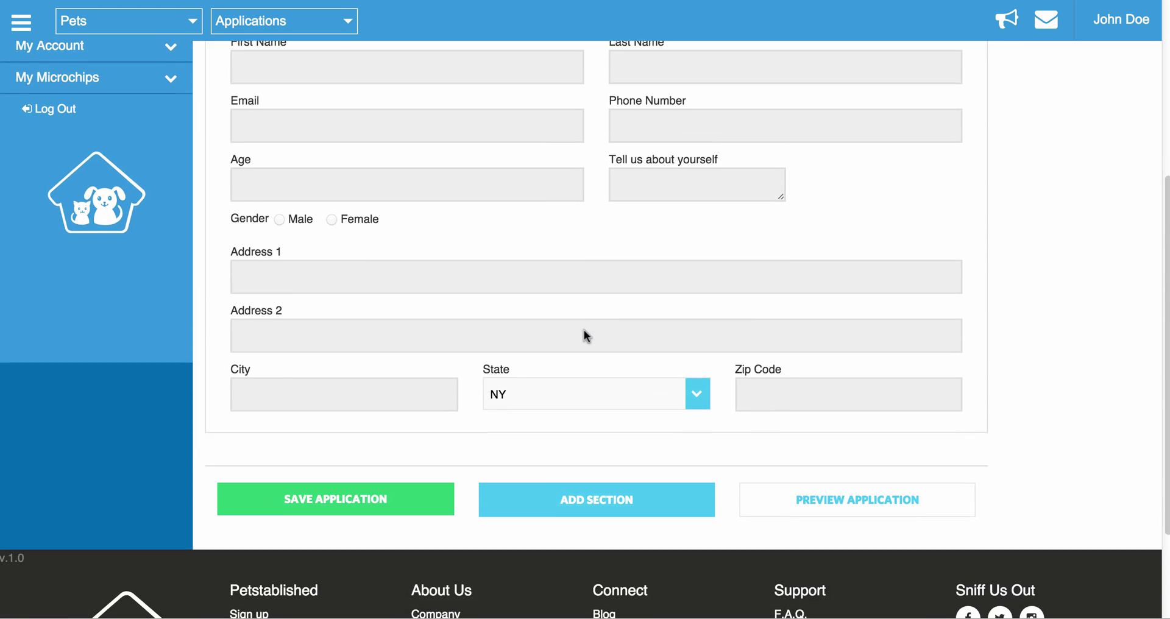
Add a section titled "New Title" below the Basic Information section of the form.
{"action": "scroll", "coordinate": [583, 332], "scroll_direction": "up", "scroll_amount": 3}
{"action": "scroll", "coordinate": [583, 332], "scroll_direction": "down", "scroll_amount": 1}
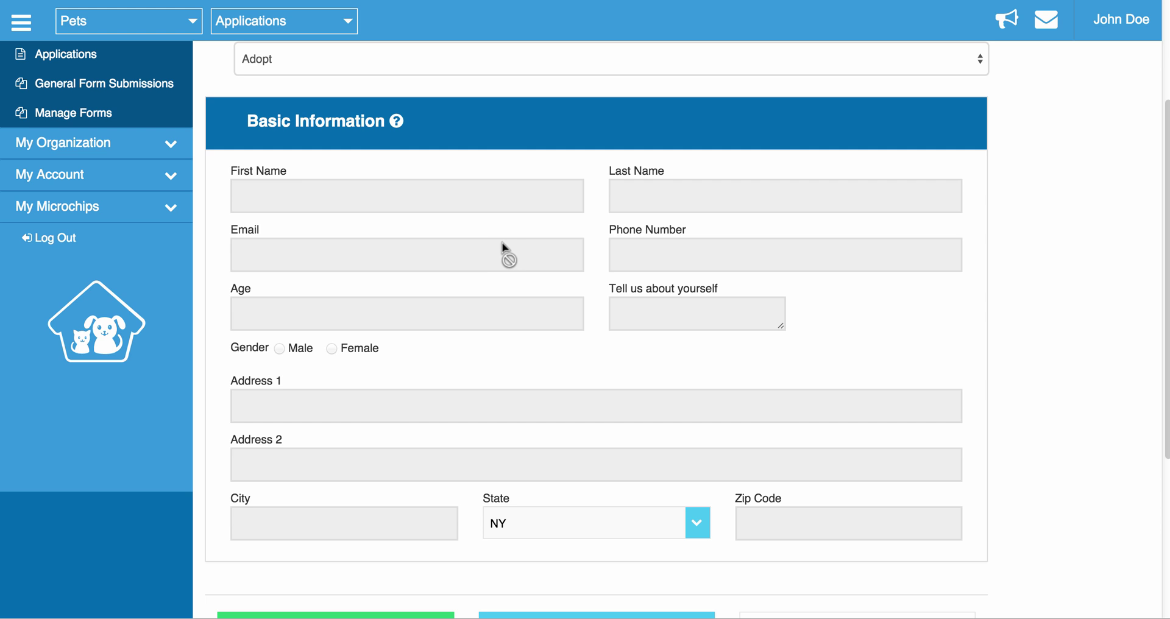
{"action": "scroll", "coordinate": [464, 469], "scroll_direction": "down", "scroll_amount": 6}
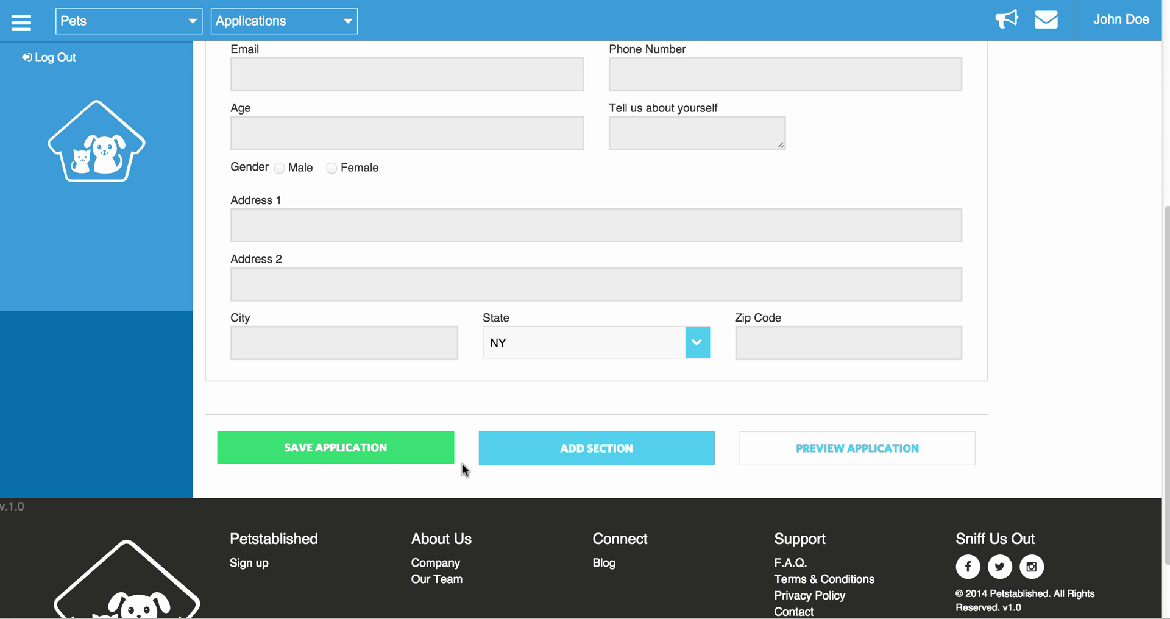
{"action": "left_click", "coordinate": [548, 450]}
{"action": "scroll", "coordinate": [549, 451], "scroll_direction": "down", "scroll_amount": 4}
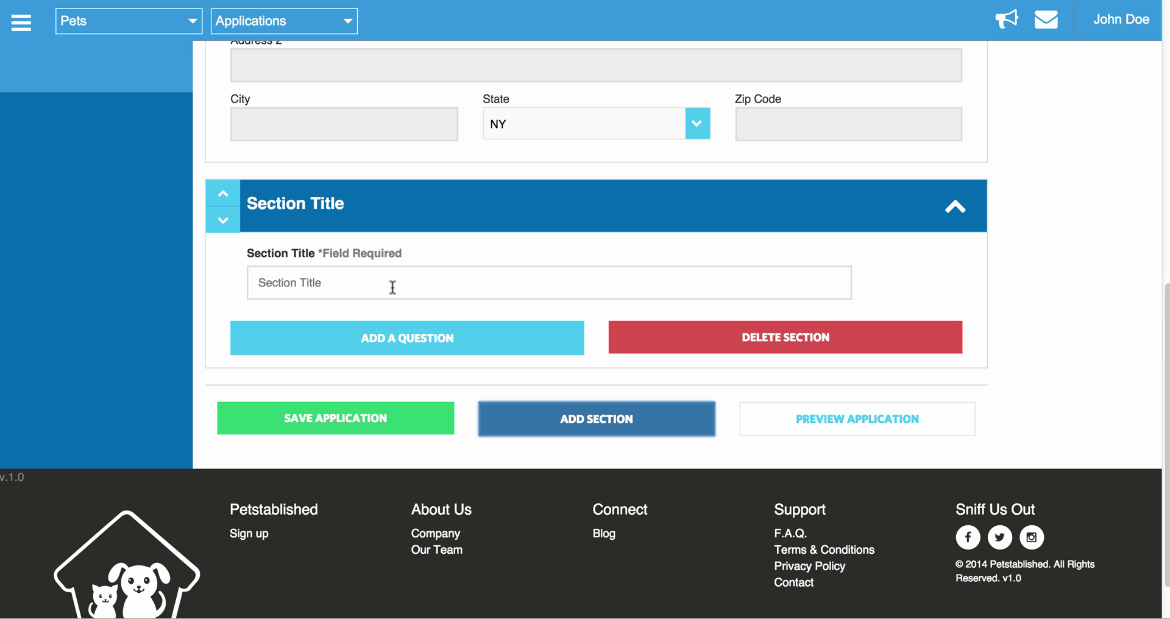
{"action": "left_click", "coordinate": [366, 276]}
{"action": "type", "text": "New "}
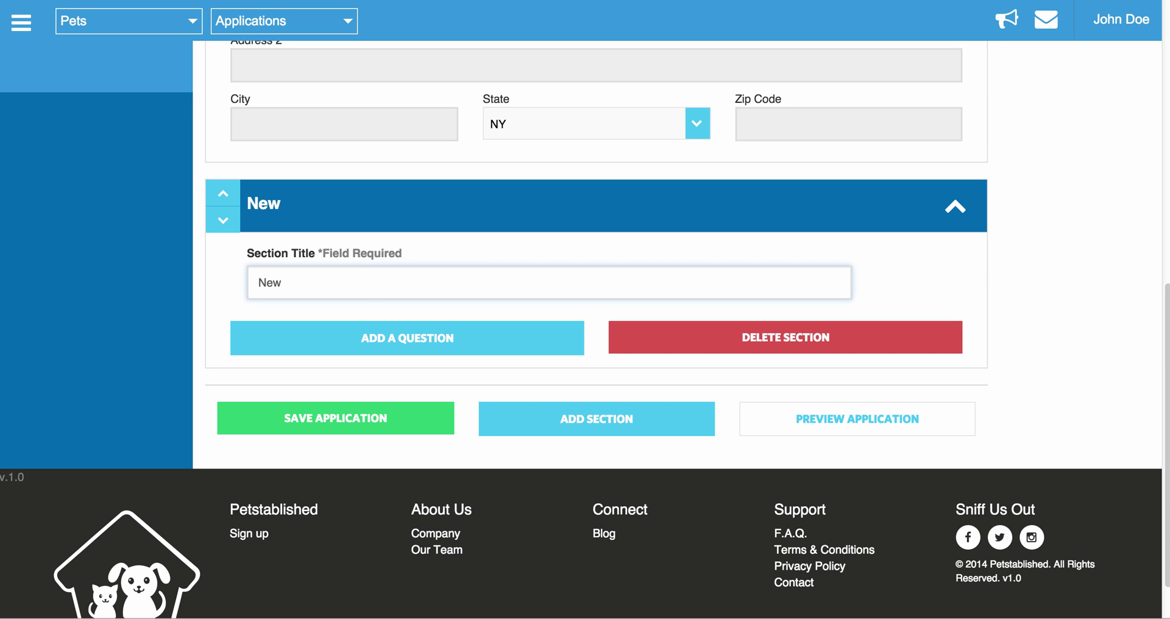
{"action": "type", "text": "Title"}
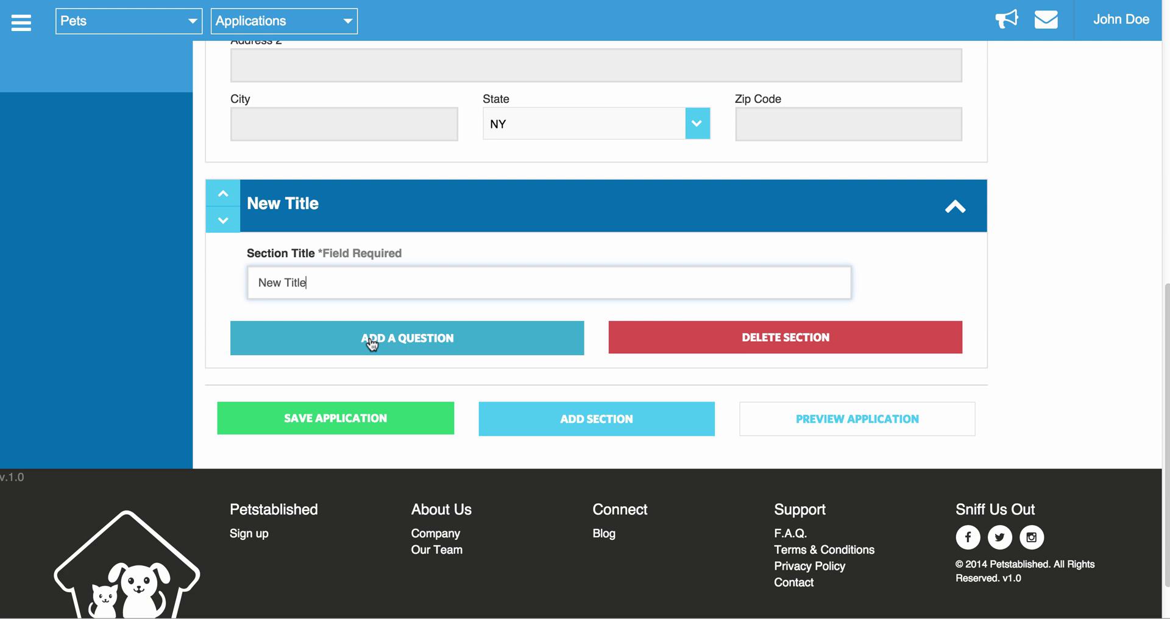
Add the question "Where do you live?" to the New Title section and mark it as required.
{"action": "left_click", "coordinate": [371, 344]}
{"action": "scroll", "coordinate": [488, 387], "scroll_direction": "down", "scroll_amount": 3}
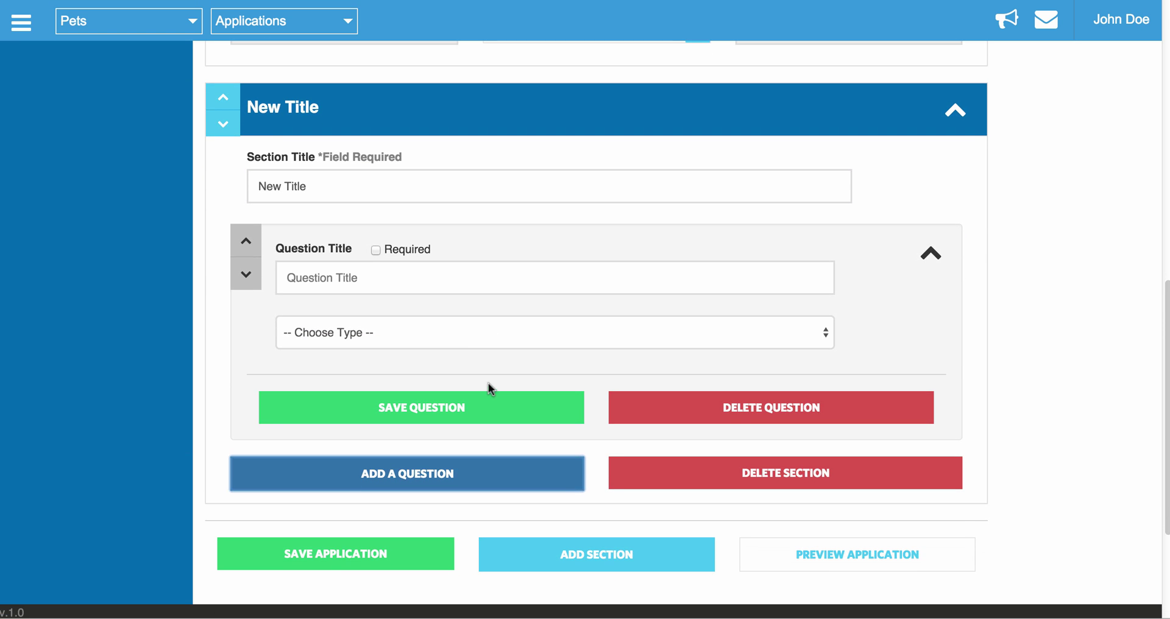
{"action": "left_click", "coordinate": [399, 285]}
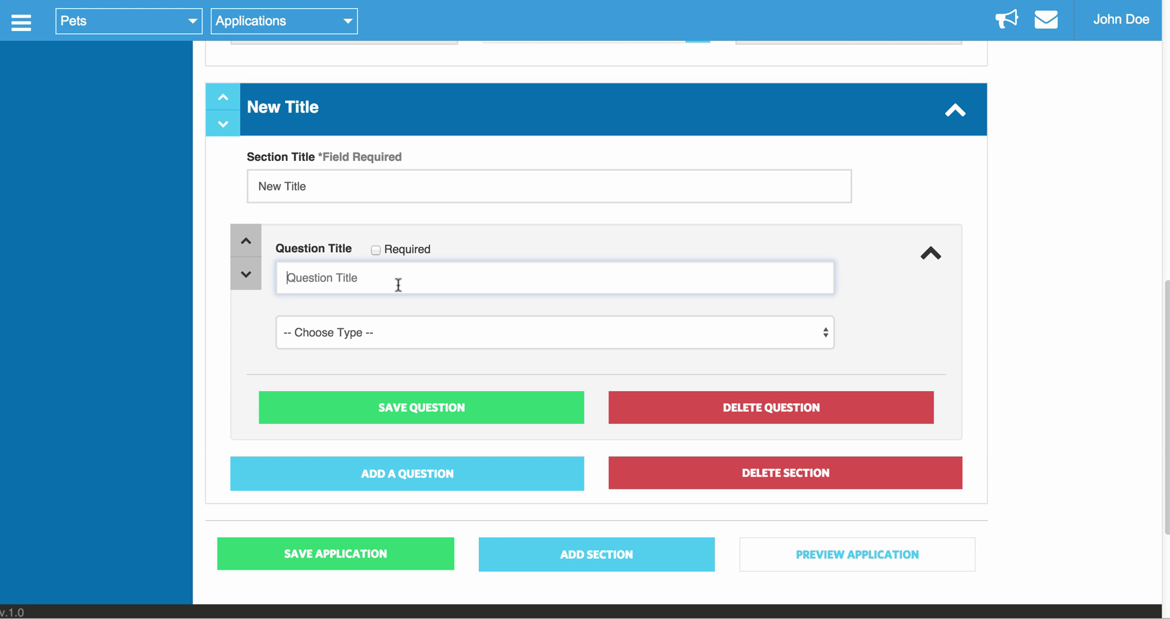
{"action": "type", "text": "Where do you live?"}
{"action": "left_click", "coordinate": [382, 250]}
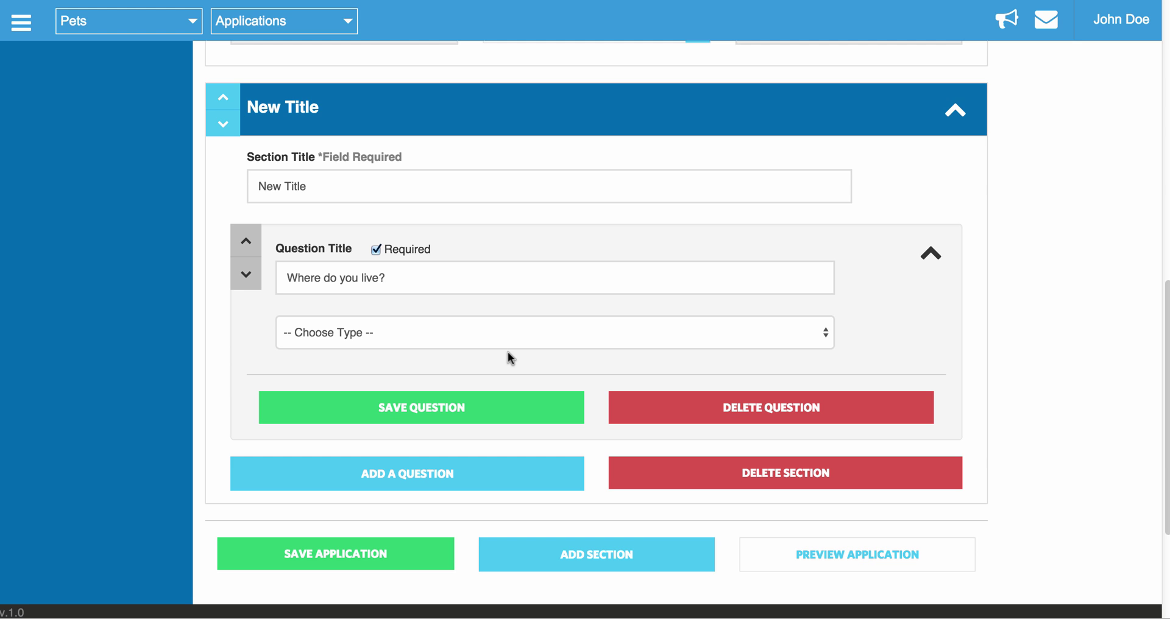
Try the Checkboxes, Text and Multiple Choice answer types for the "Where do you live?" question.
{"action": "left_click", "coordinate": [493, 335]}
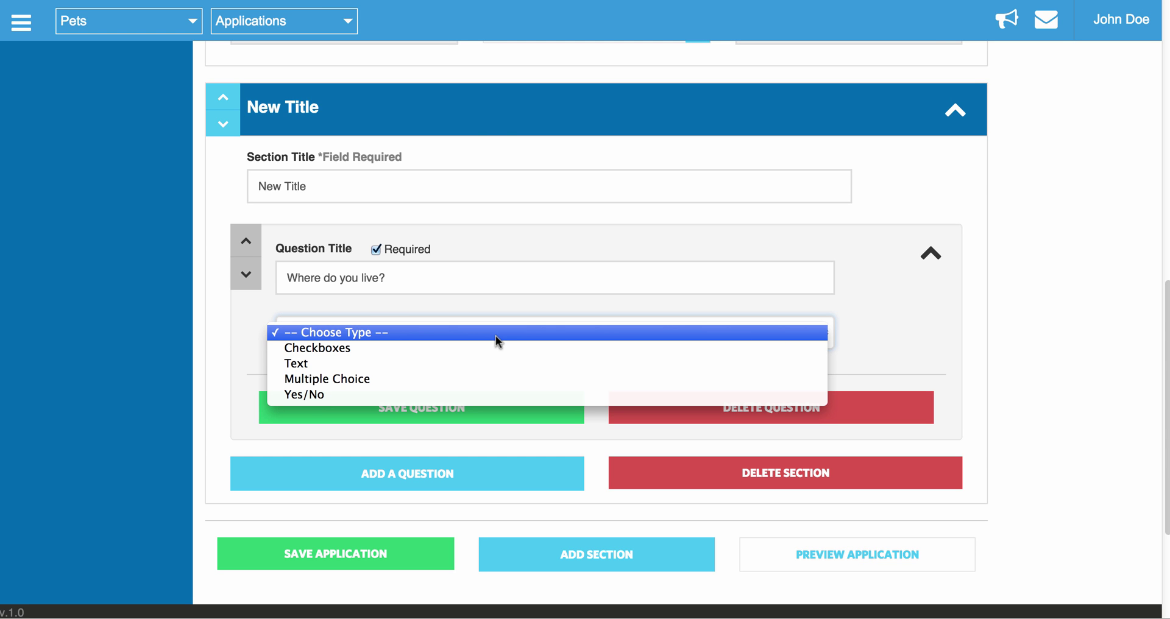
{"action": "left_click", "coordinate": [474, 348]}
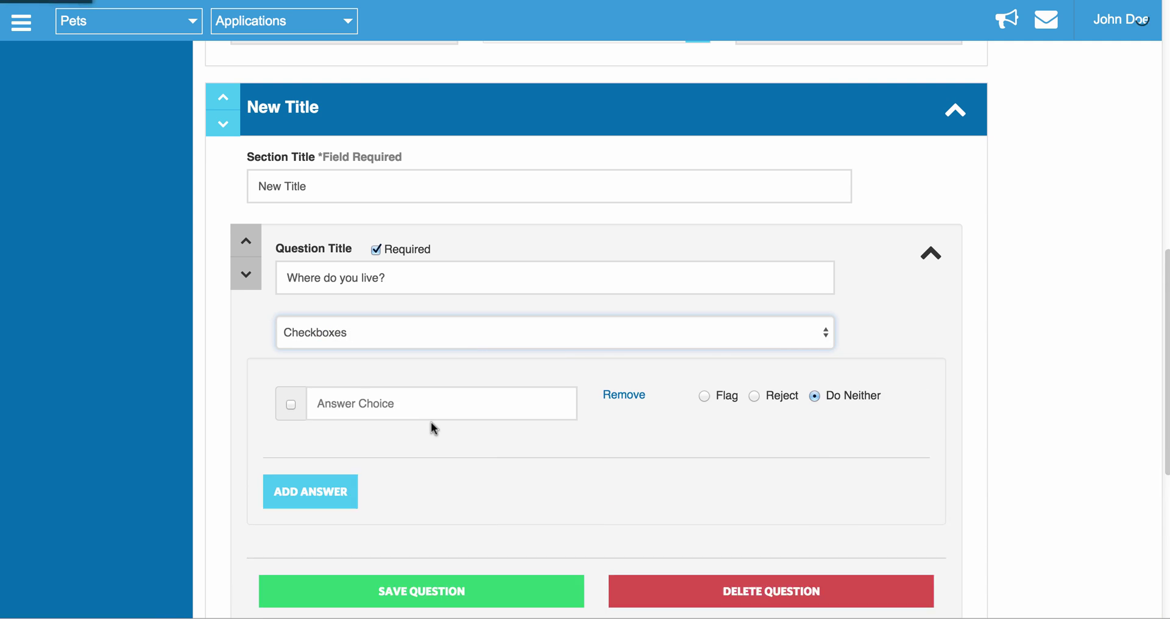
{"action": "scroll", "coordinate": [430, 422], "scroll_direction": "down", "scroll_amount": 2}
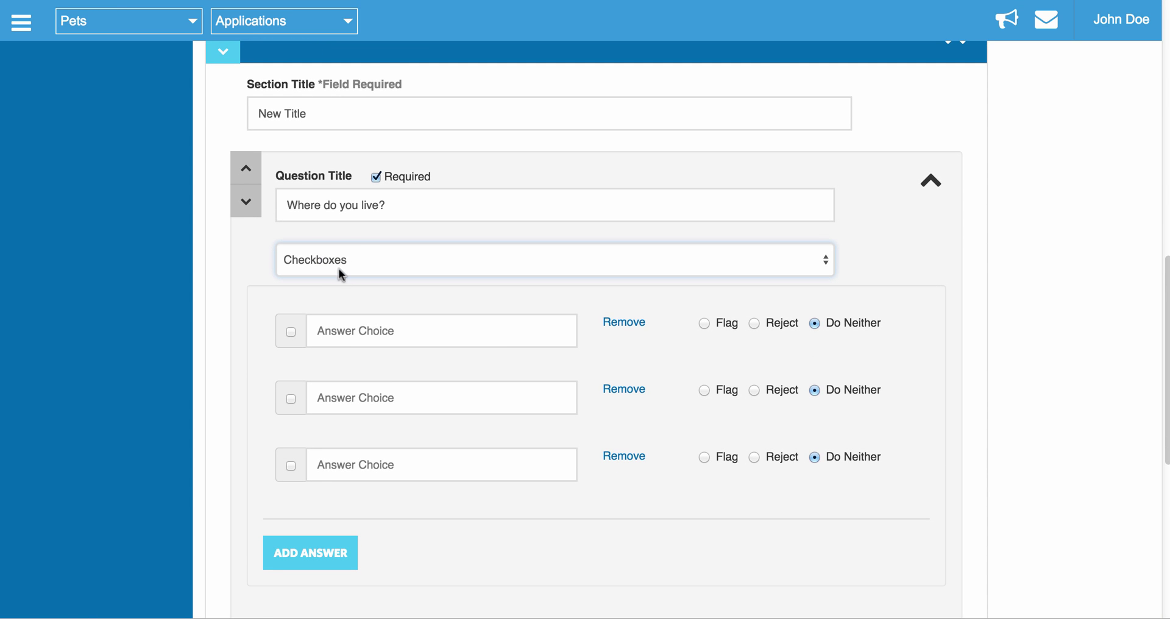
{"action": "left_click", "coordinate": [342, 273]}
{"action": "left_click", "coordinate": [338, 277]}
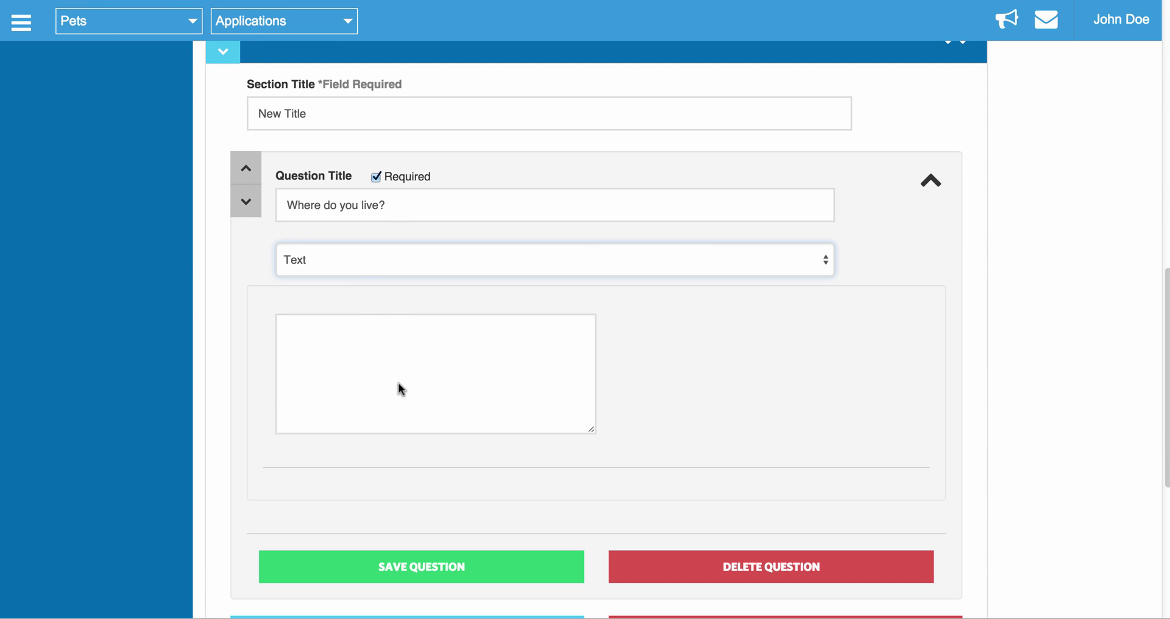
{"action": "left_click", "coordinate": [339, 260]}
{"action": "left_click", "coordinate": [347, 305]}
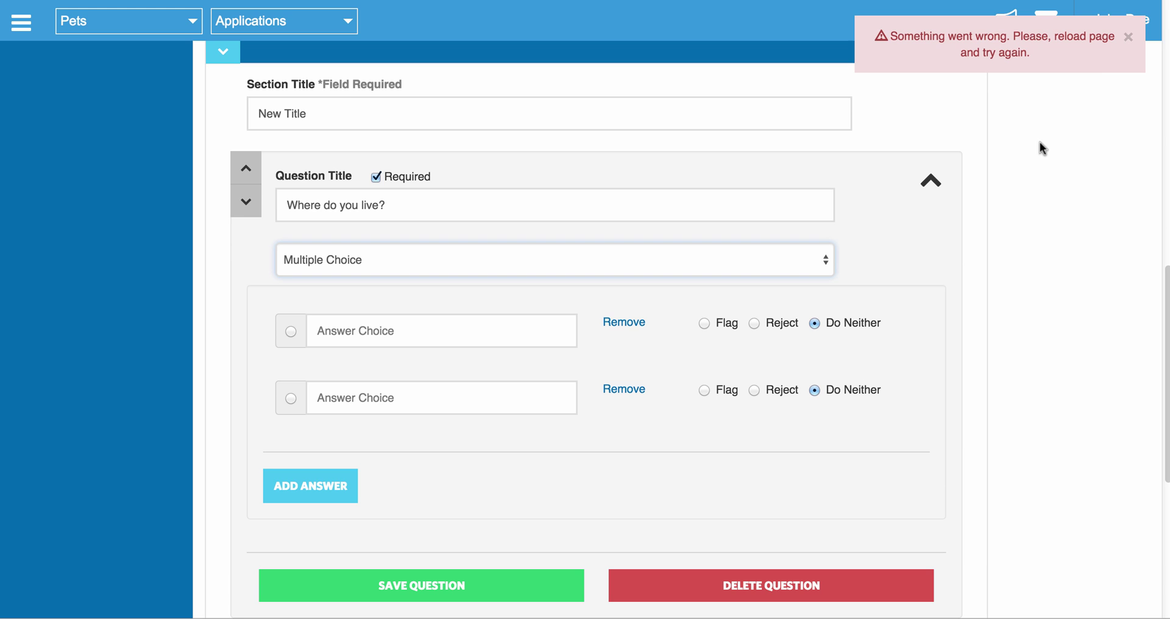
Dismiss the error notification and set the question's answer type to Yes/No.
{"action": "left_click", "coordinate": [1128, 37]}
{"action": "left_click", "coordinate": [424, 273]}
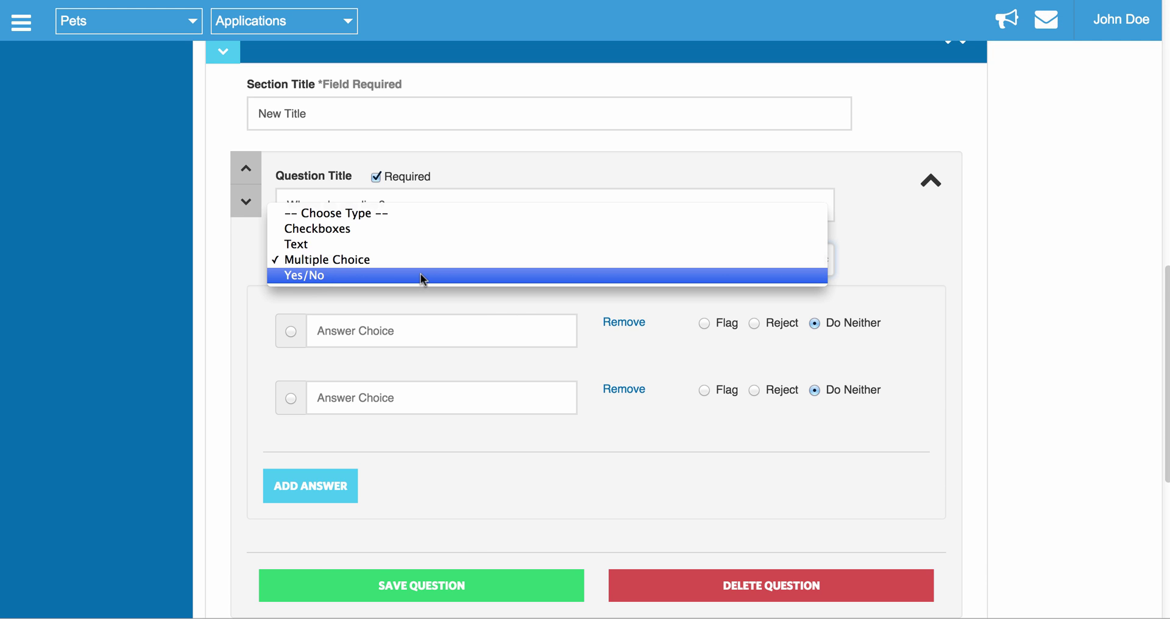
{"action": "left_click", "coordinate": [426, 277]}
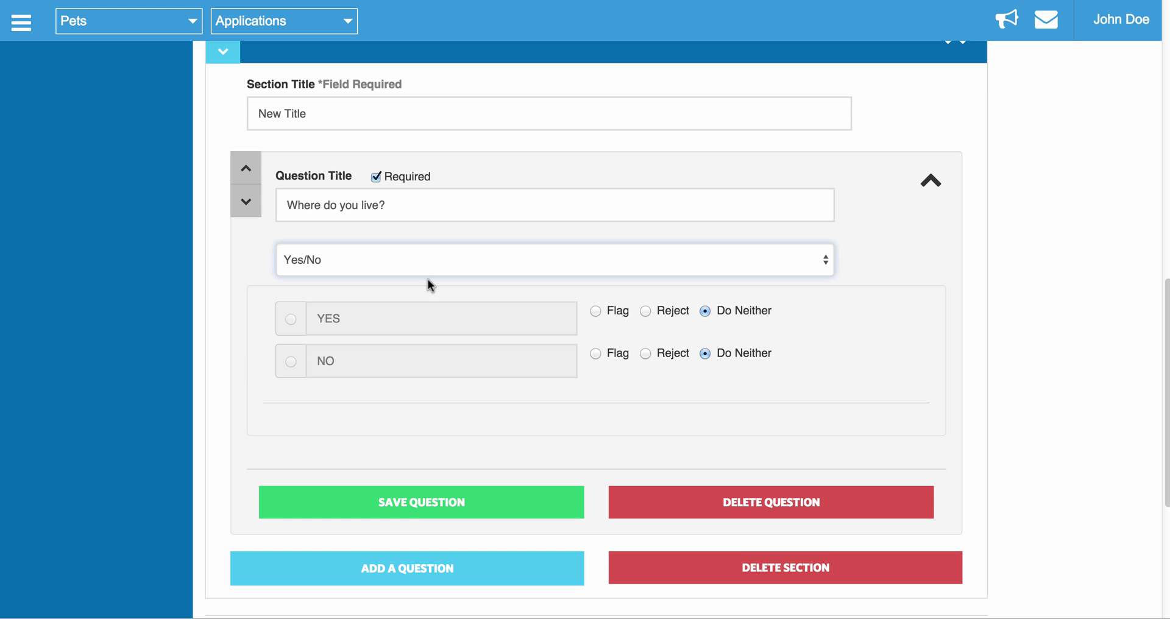
Add a second, blank question to the New Title section and a blank section below it.
{"action": "left_click", "coordinate": [359, 566]}
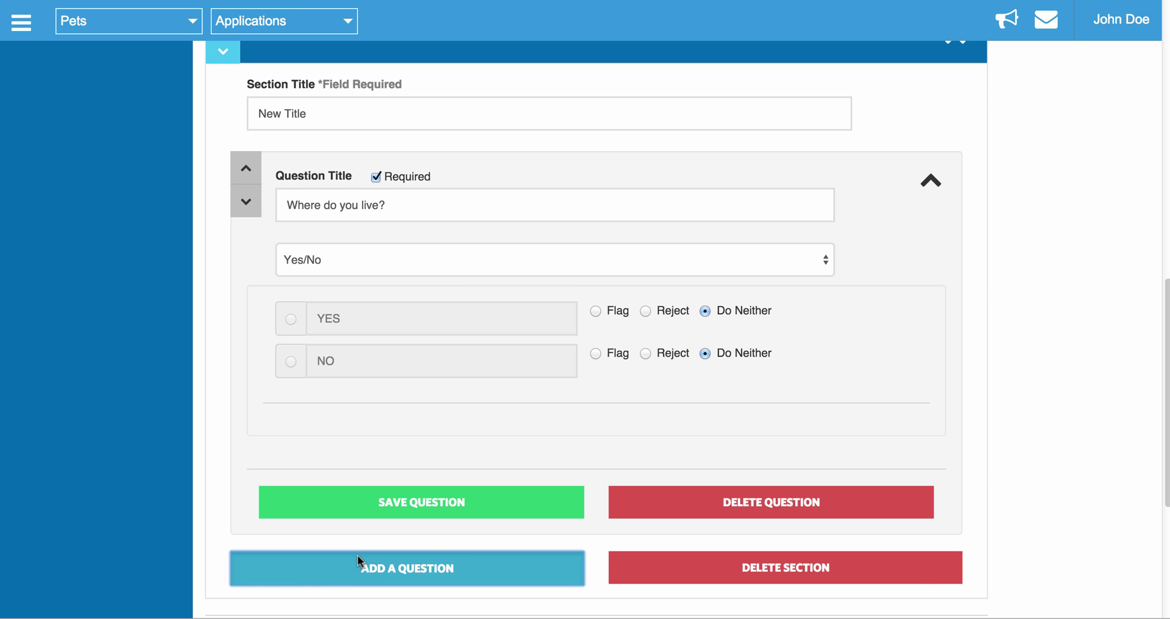
{"action": "scroll", "coordinate": [366, 562], "scroll_direction": "down", "scroll_amount": 5}
{"action": "left_click", "coordinate": [562, 373]}
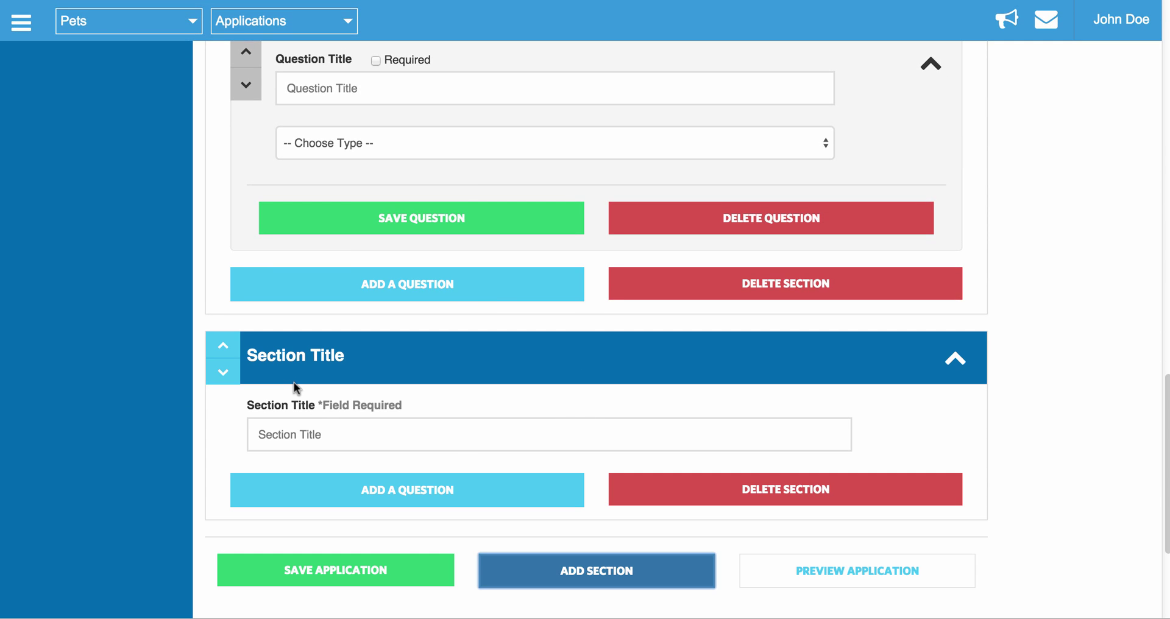
Move the blank section above the New Title section and back below it.
{"action": "left_click", "coordinate": [231, 349]}
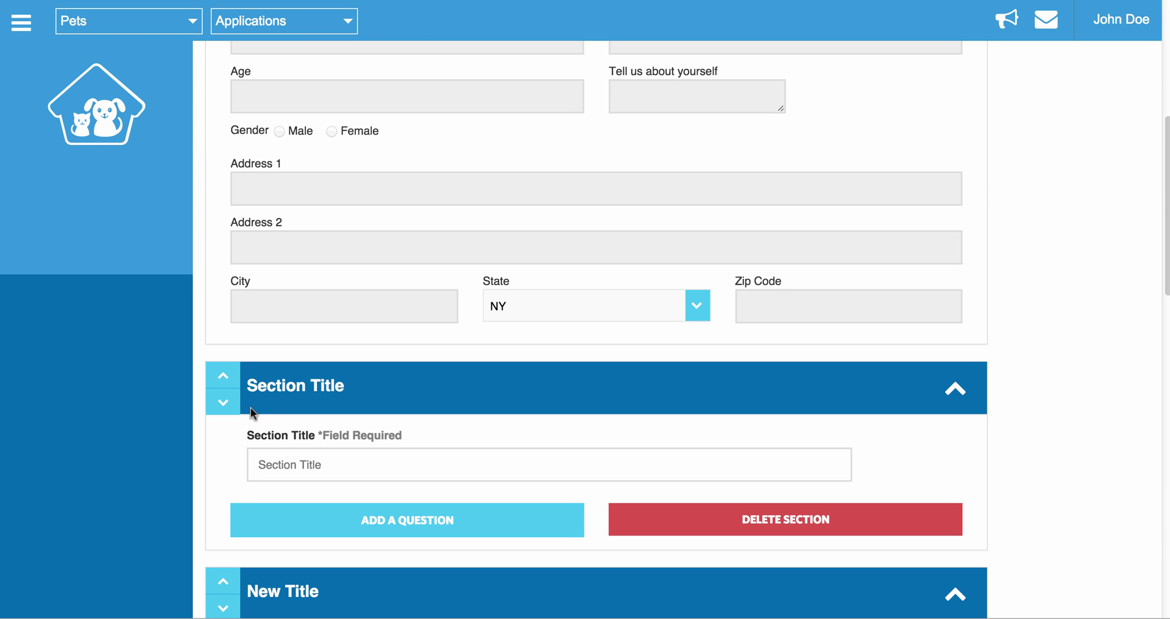
{"action": "left_click", "coordinate": [225, 403]}
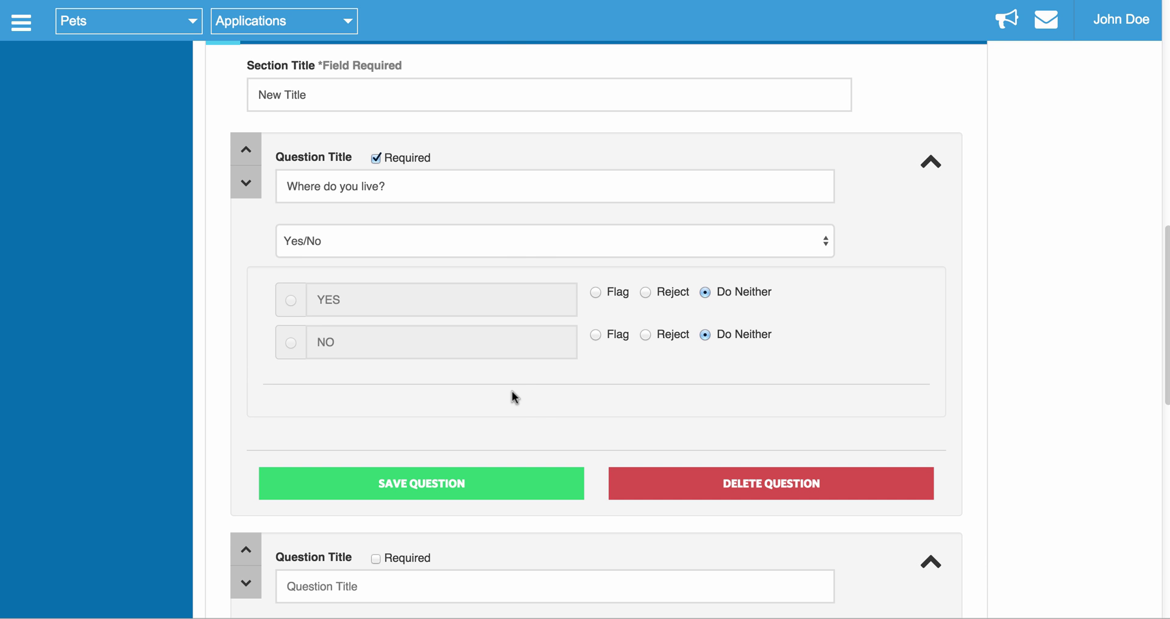
Save the application form and return to the list of adoption forms.
{"action": "scroll", "coordinate": [541, 407], "scroll_direction": "down", "scroll_amount": 10}
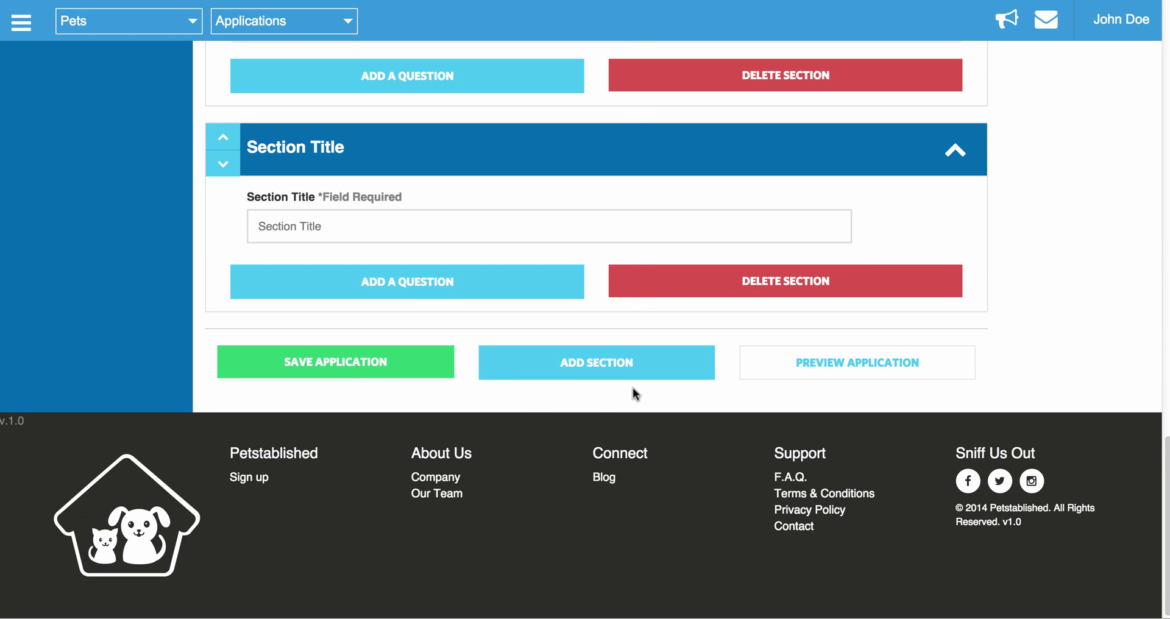
{"action": "left_click", "coordinate": [379, 359]}
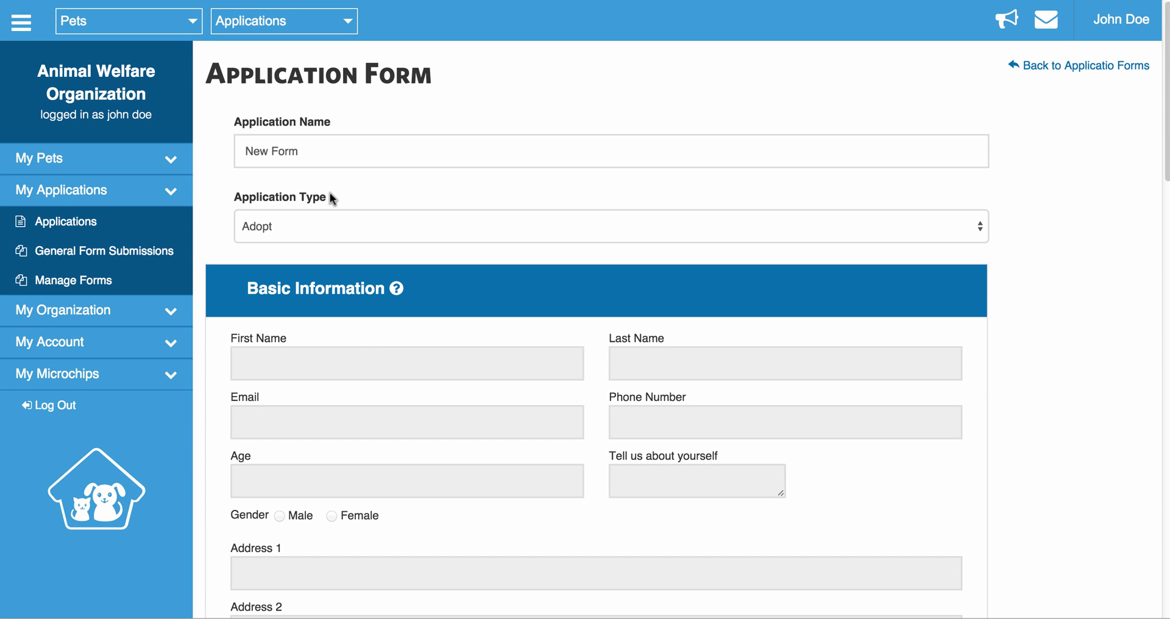
{"action": "left_click", "coordinate": [87, 278]}
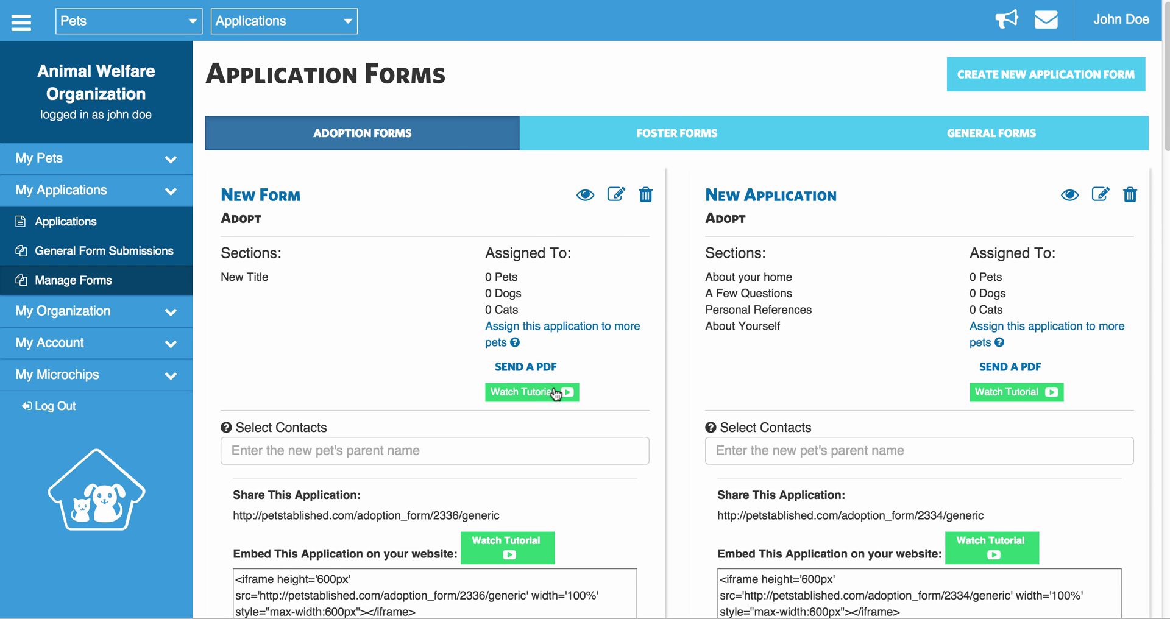
{"action": "left_click", "coordinate": [294, 147]}
Open the pet assignment list for New Form and select all the listed pets.
{"action": "mouse_move", "coordinate": [560, 329]}
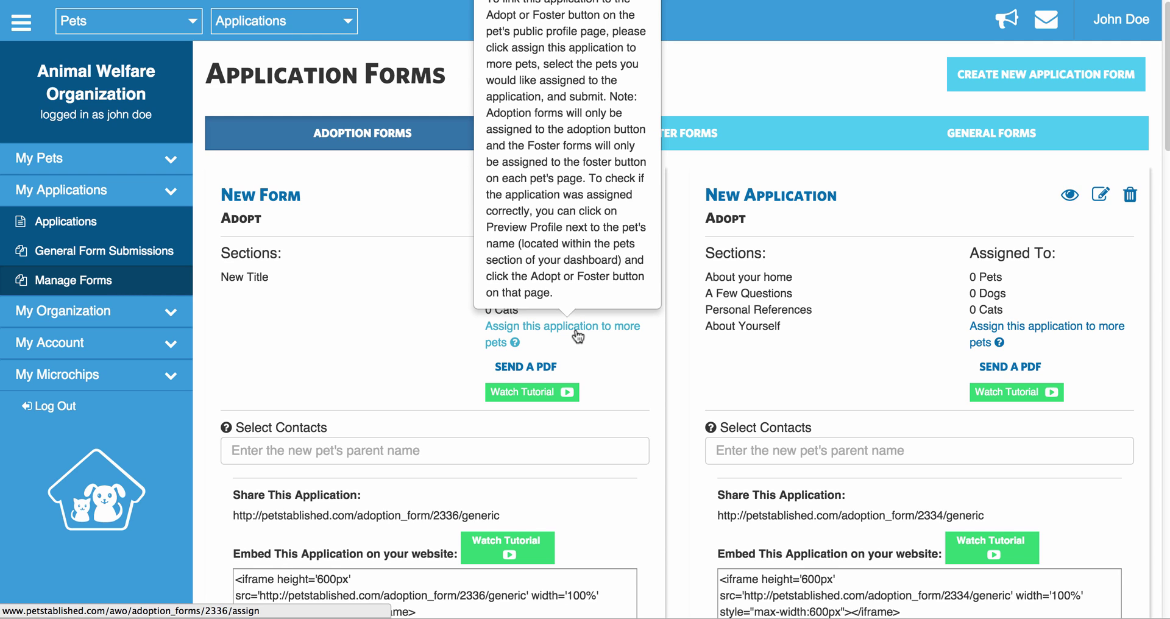
{"action": "left_click", "coordinate": [576, 334]}
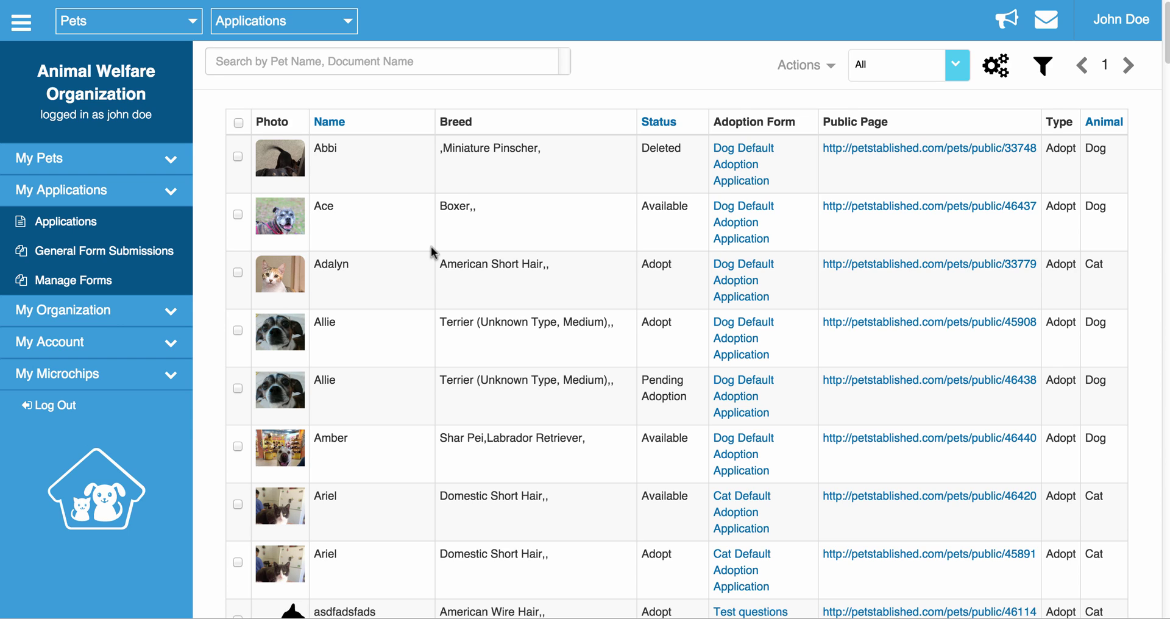
{"action": "left_click", "coordinate": [239, 122]}
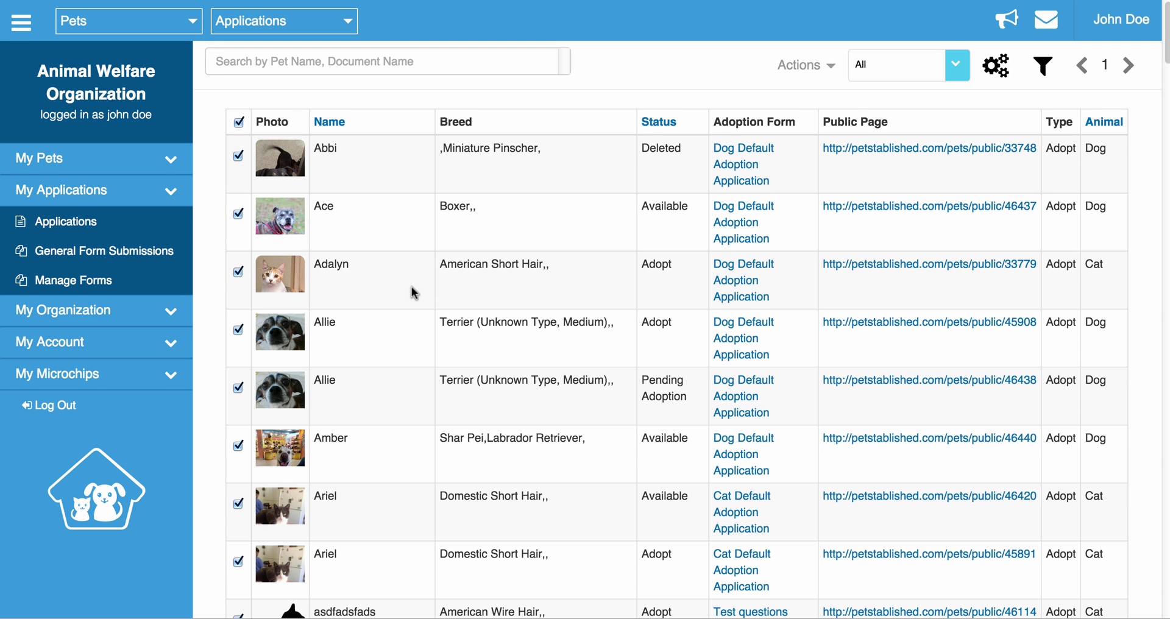
Filter the pet assignment list by pet type Dog.
{"action": "scroll", "coordinate": [469, 359], "scroll_direction": "down", "scroll_amount": 10}
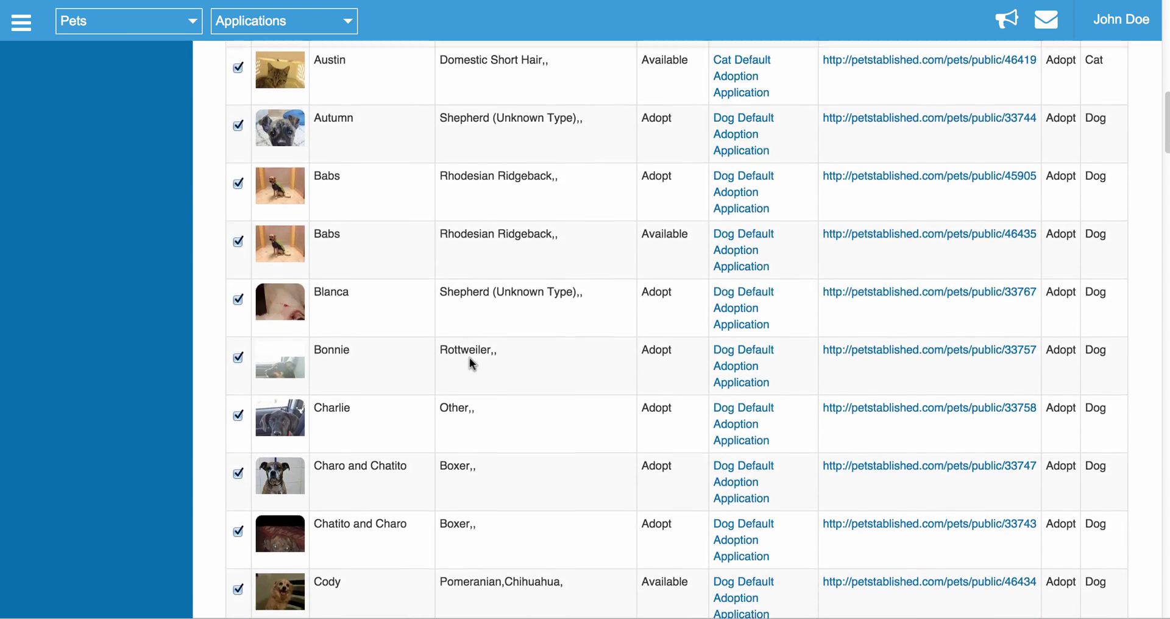
{"action": "scroll", "coordinate": [469, 357], "scroll_direction": "up", "scroll_amount": 10}
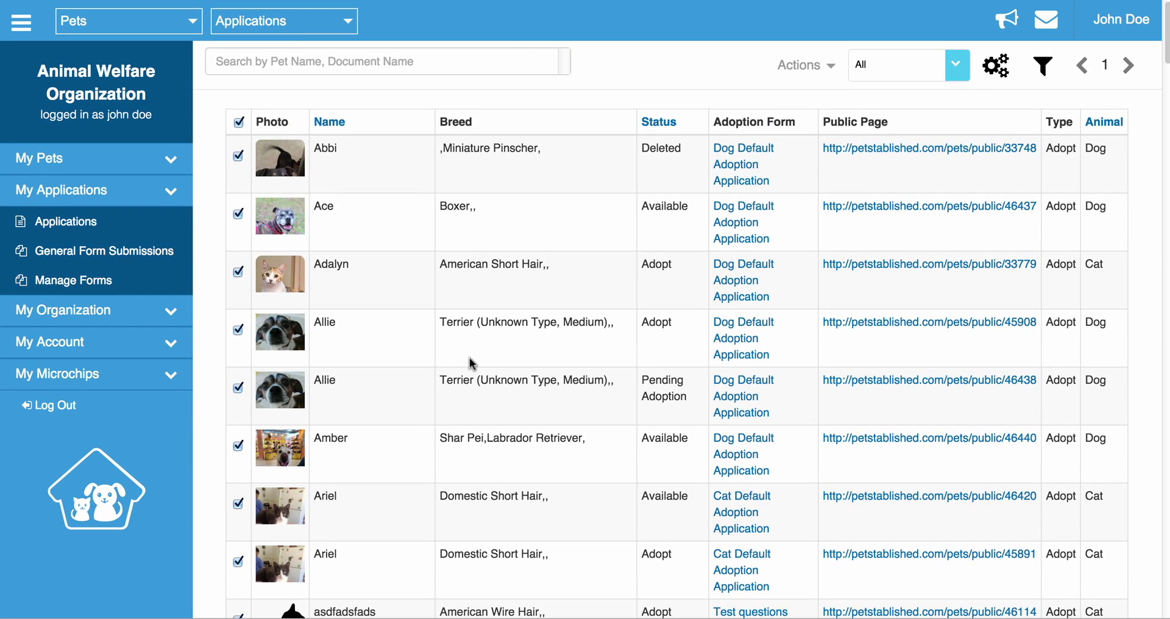
{"action": "left_click", "coordinate": [1041, 65]}
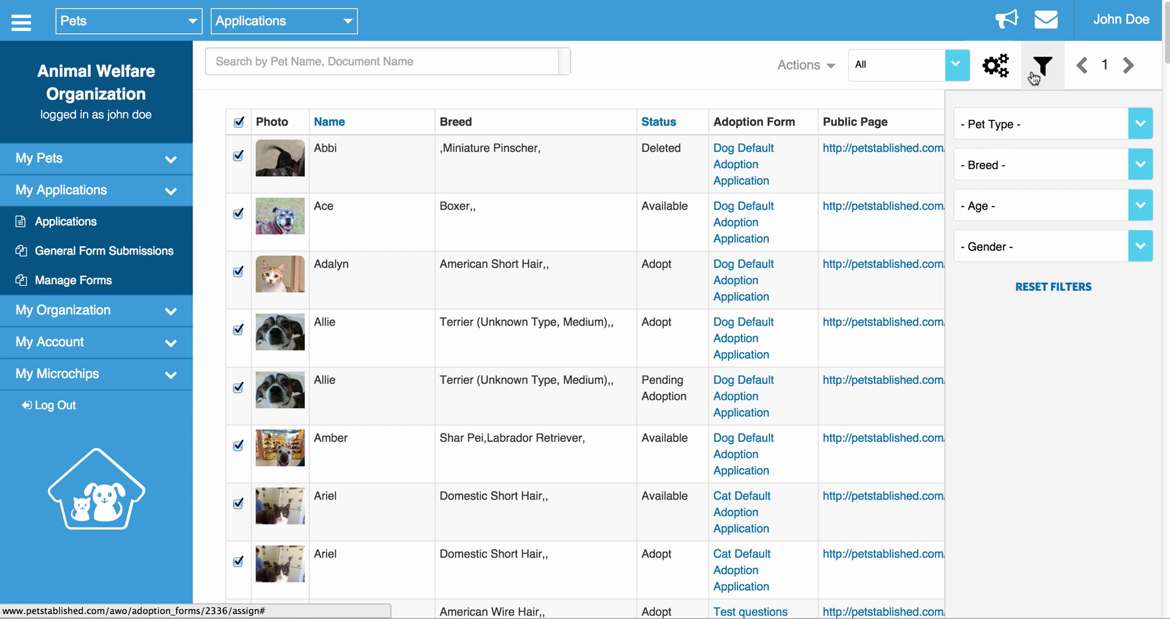
{"action": "left_click", "coordinate": [994, 135]}
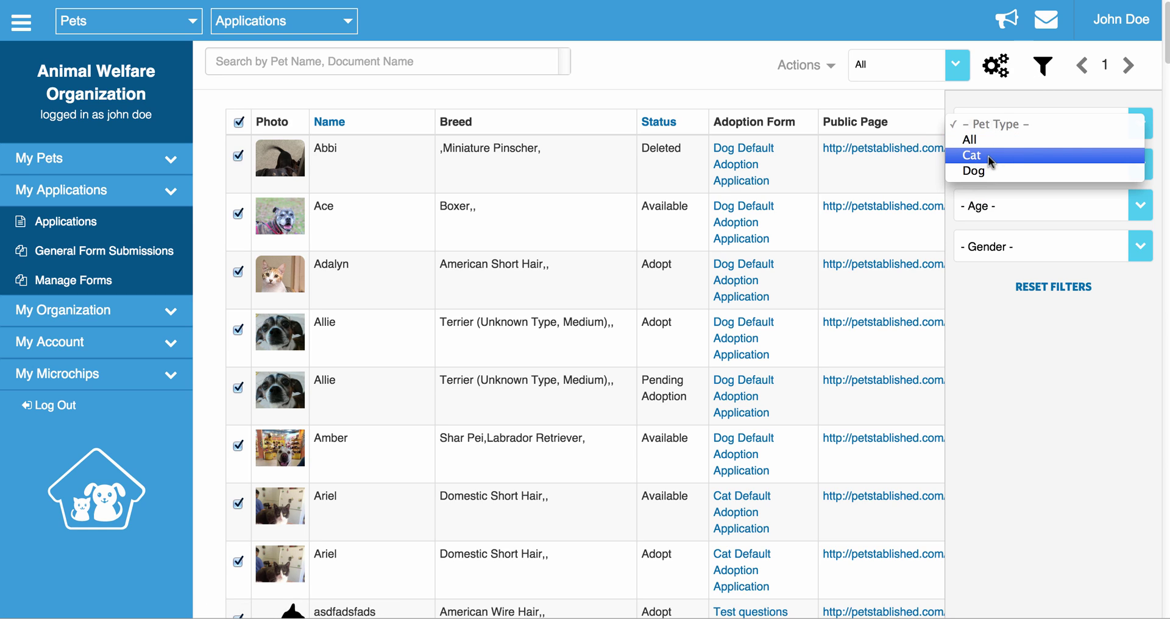
{"action": "left_click", "coordinate": [987, 171]}
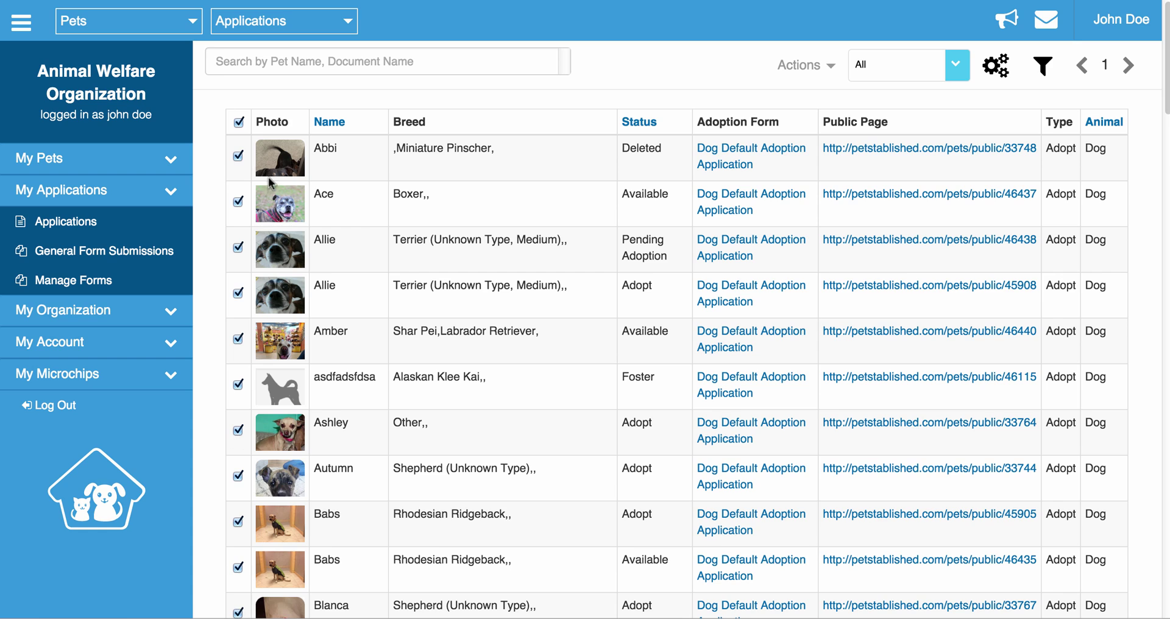
Reselect all the filtered dogs and assign New Form to them.
{"action": "left_click", "coordinate": [239, 122]}
{"action": "left_click", "coordinate": [239, 121]}
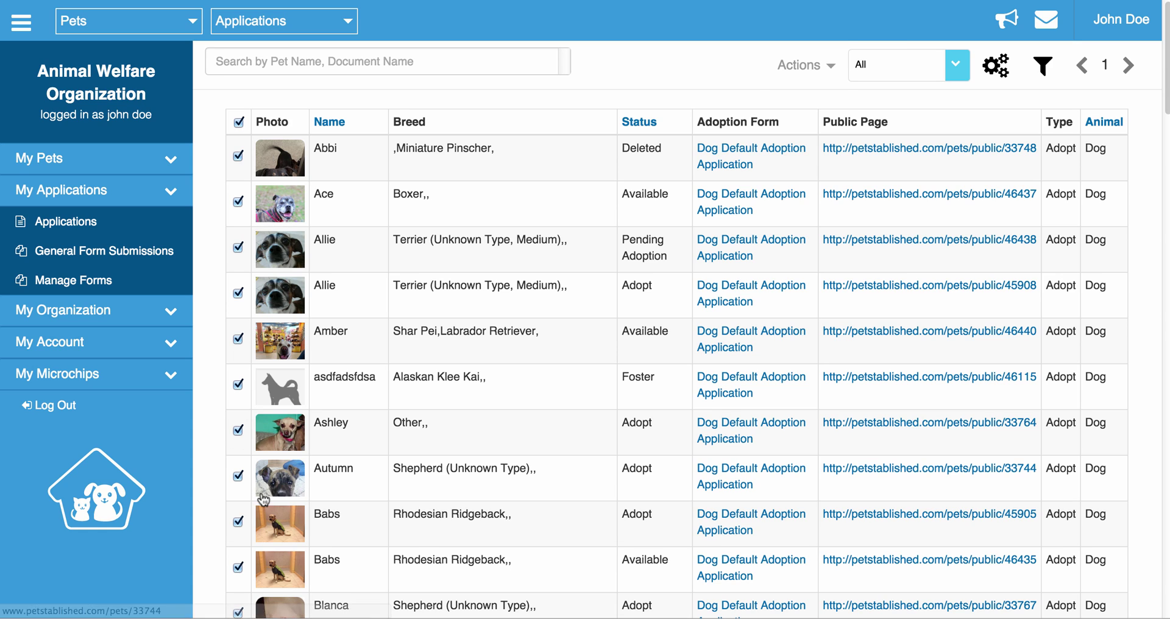
{"action": "left_click", "coordinate": [792, 65]}
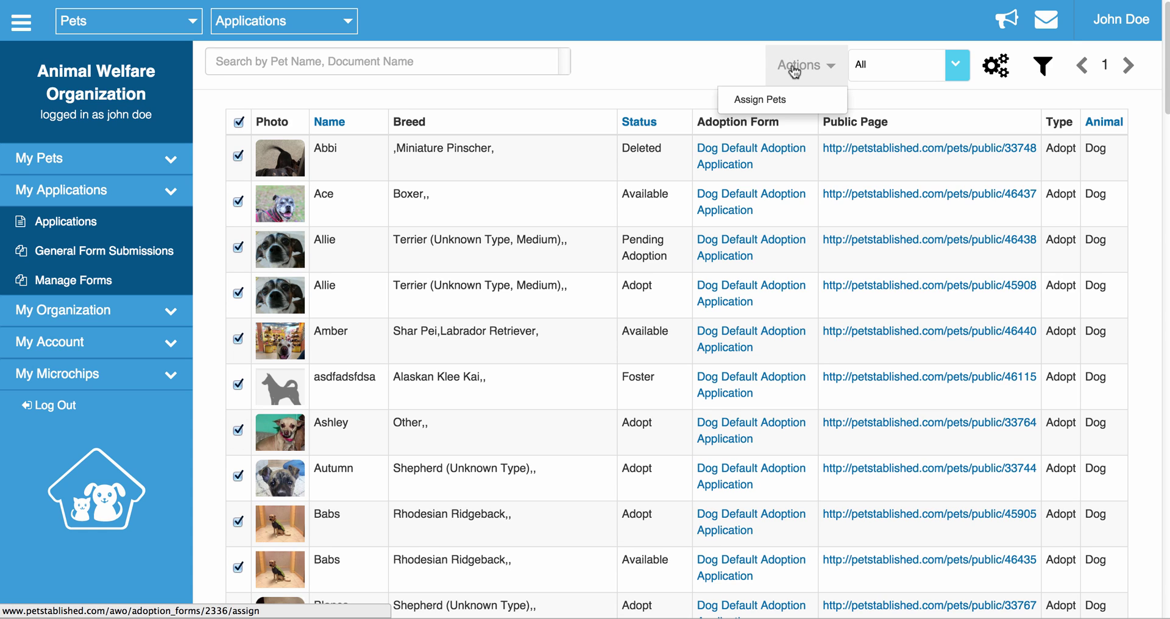
{"action": "left_click", "coordinate": [771, 100]}
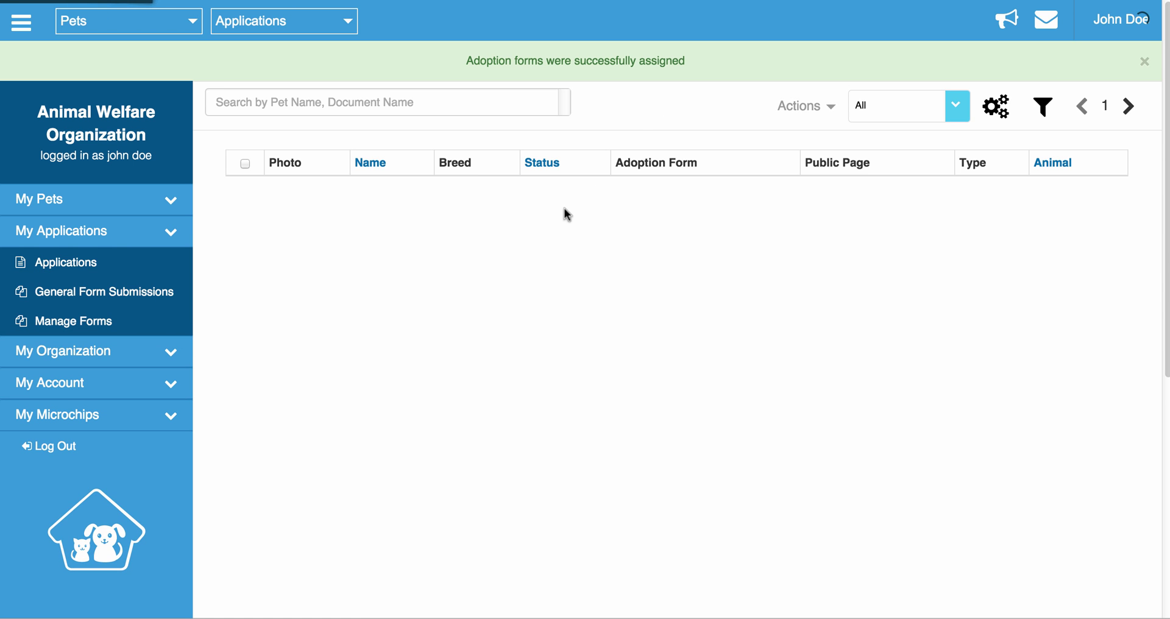
Return to the application forms page and check the number of pets and dogs assigned to New Form.
{"action": "left_click", "coordinate": [123, 321]}
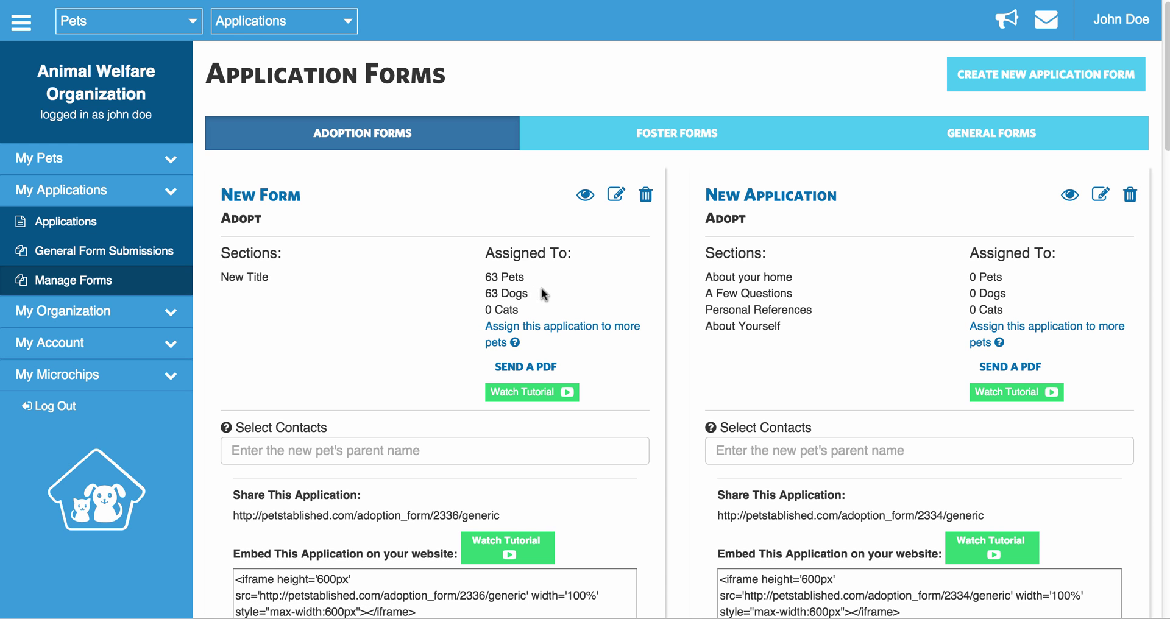
{"action": "left_click_drag", "start_coordinate": [505, 284], "coordinate": [485, 273]}
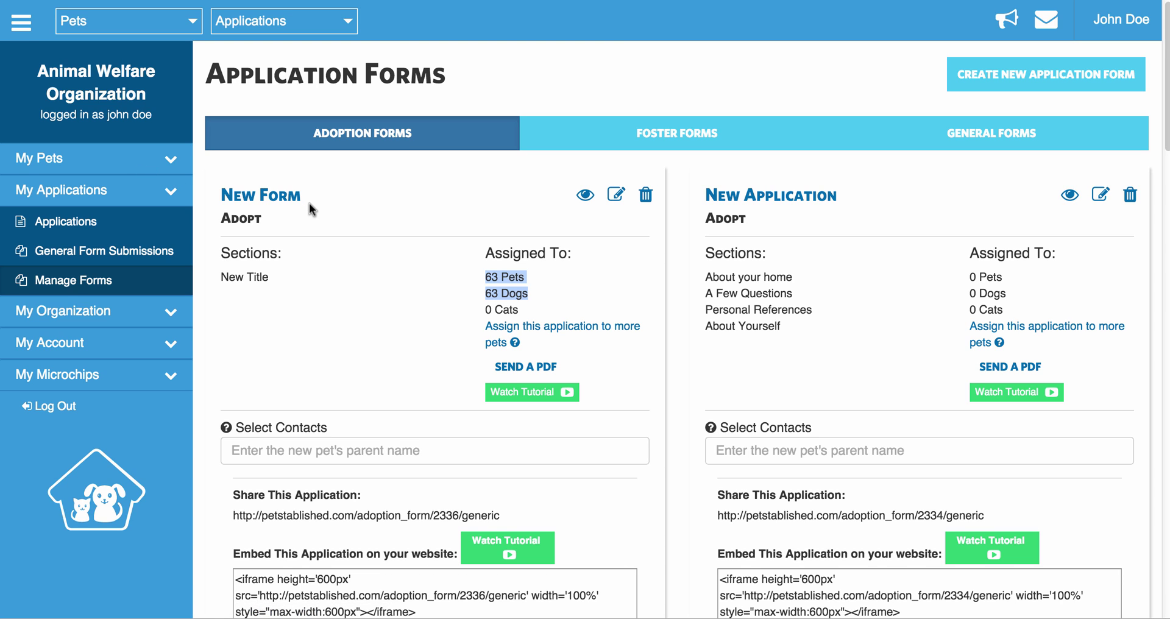
{"action": "scroll", "coordinate": [396, 347], "scroll_direction": "down", "scroll_amount": 2}
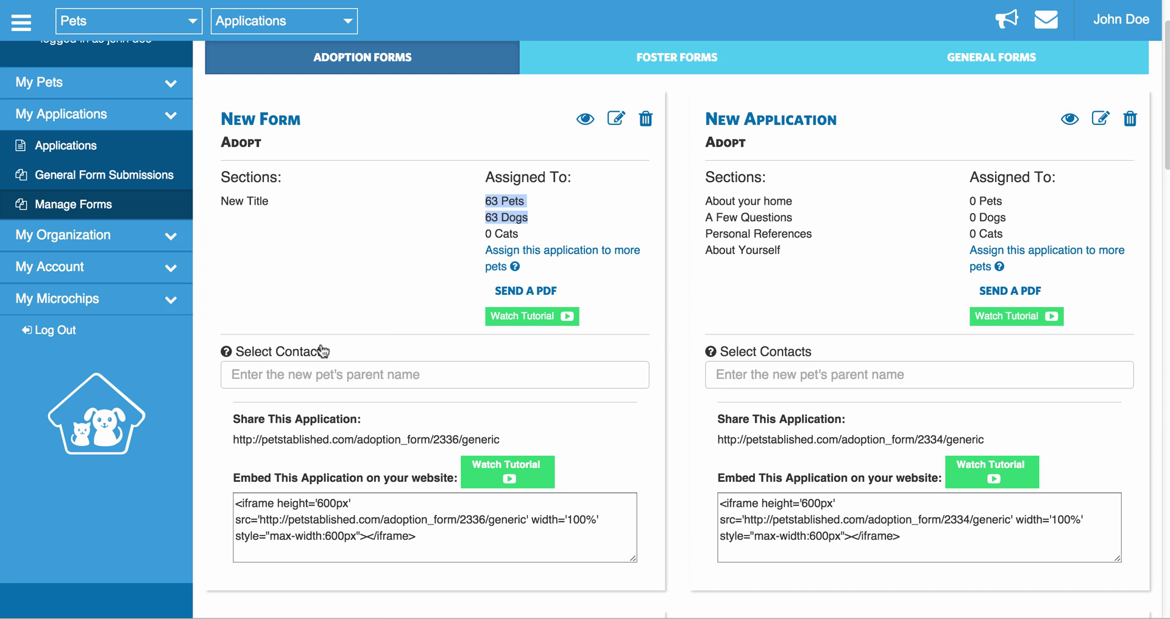
{"action": "mouse_move", "coordinate": [306, 354]}
{"action": "mouse_move", "coordinate": [504, 274]}
{"action": "scroll", "coordinate": [542, 398], "scroll_direction": "down", "scroll_amount": 2}
{"action": "left_click_drag", "start_coordinate": [513, 384], "coordinate": [228, 386]}
{"action": "key", "text": "ctrl+c"}
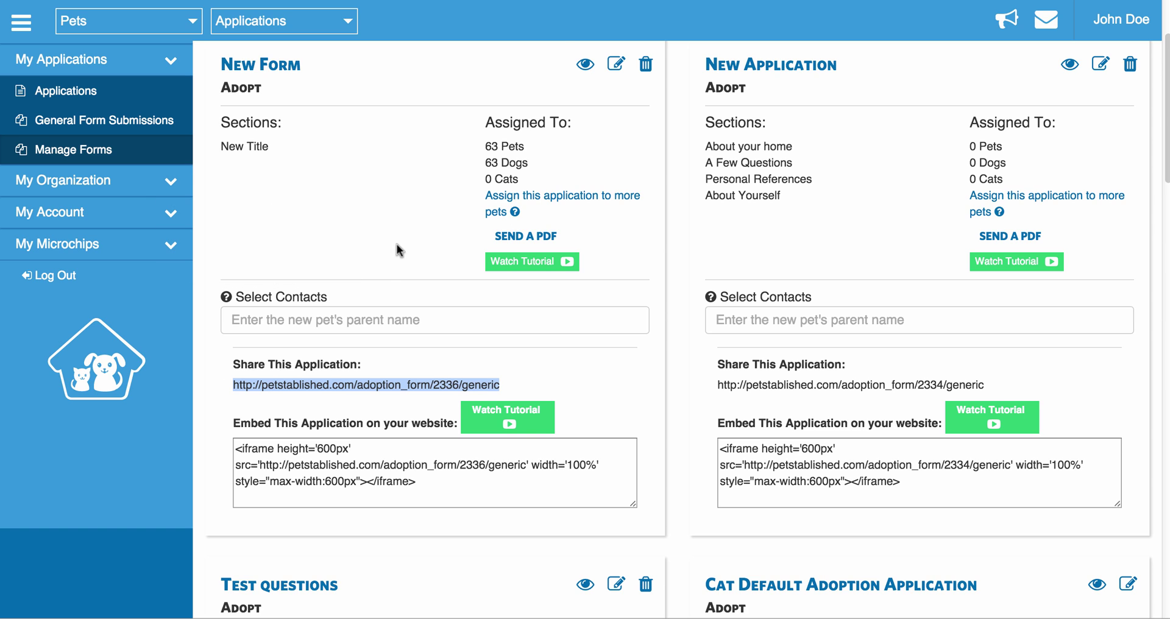
{"action": "key", "text": "ctrl+l"}
{"action": "key", "text": "ctrl+v"}
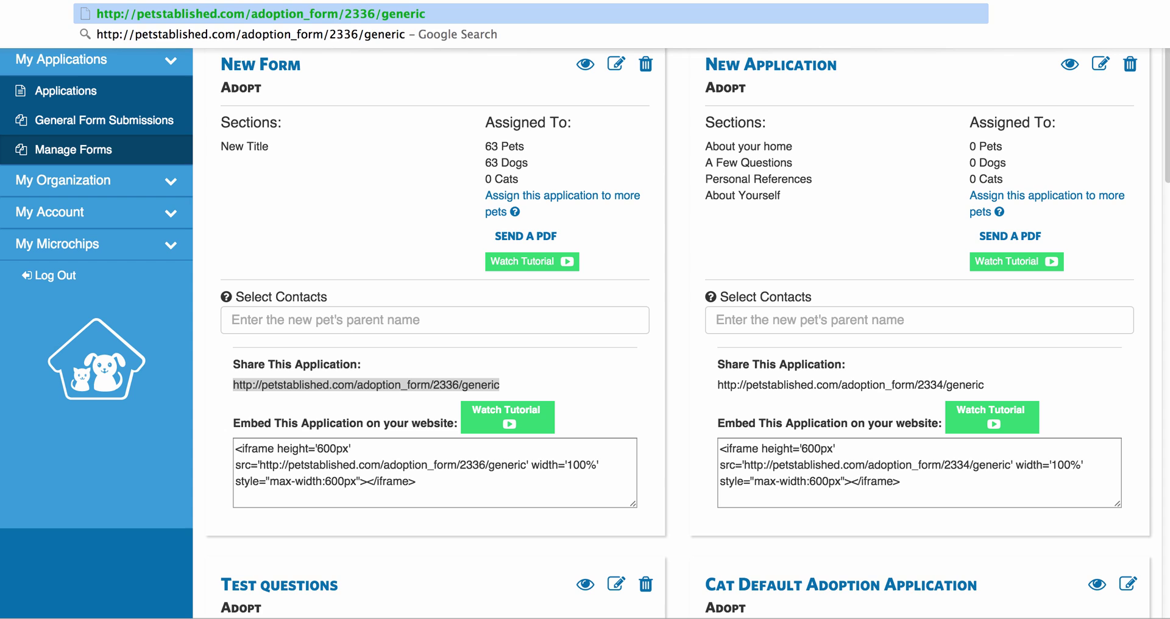
{"action": "key", "text": "Return"}
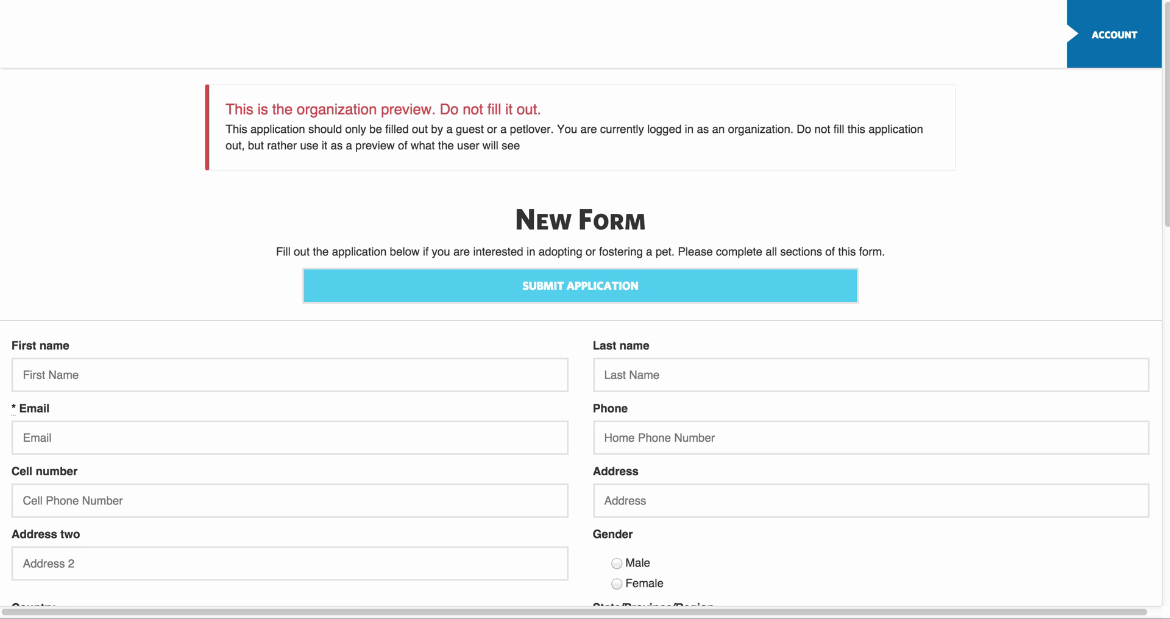
Review the New Form preview from the applicant's contact fields down to the New Title section's question.
{"action": "scroll", "coordinate": [472, 291], "scroll_direction": "down", "scroll_amount": 2}
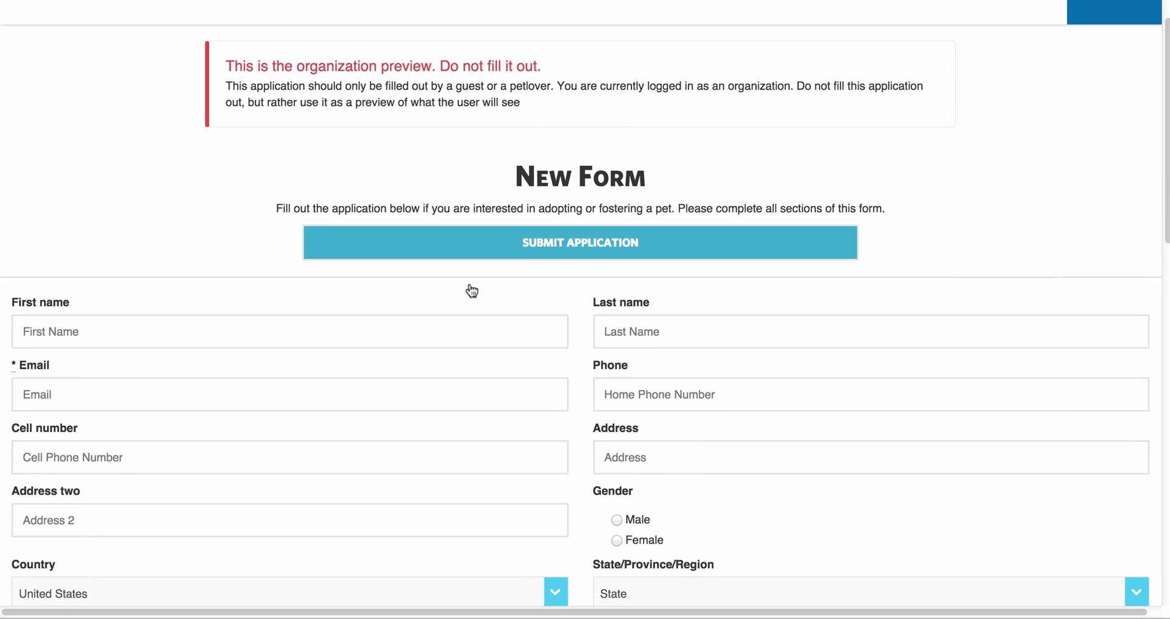
{"action": "scroll", "coordinate": [469, 283], "scroll_direction": "down", "scroll_amount": 5}
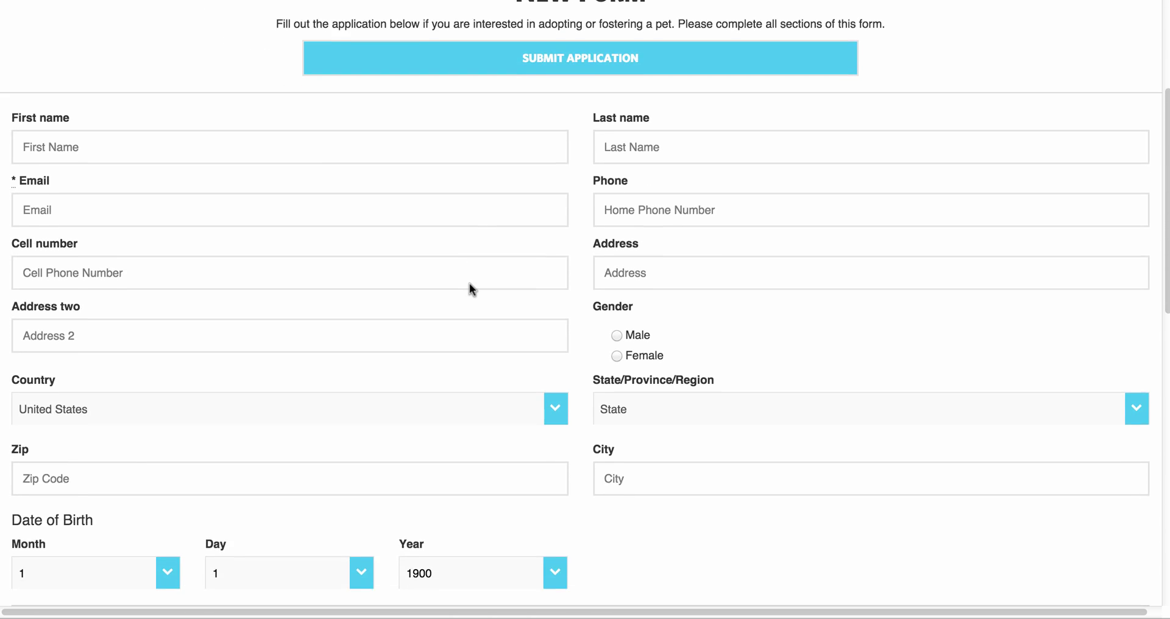
{"action": "scroll", "coordinate": [472, 291], "scroll_direction": "down", "scroll_amount": 3}
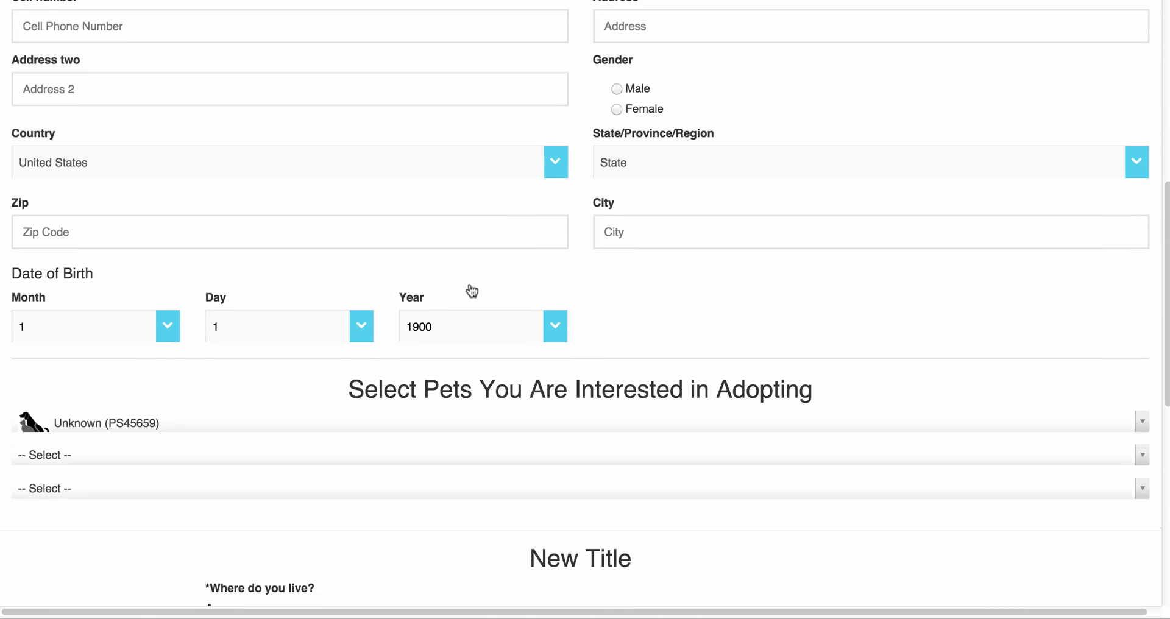
{"action": "scroll", "coordinate": [473, 290], "scroll_direction": "down", "scroll_amount": 1}
{"action": "scroll", "coordinate": [470, 288], "scroll_direction": "down", "scroll_amount": 2}
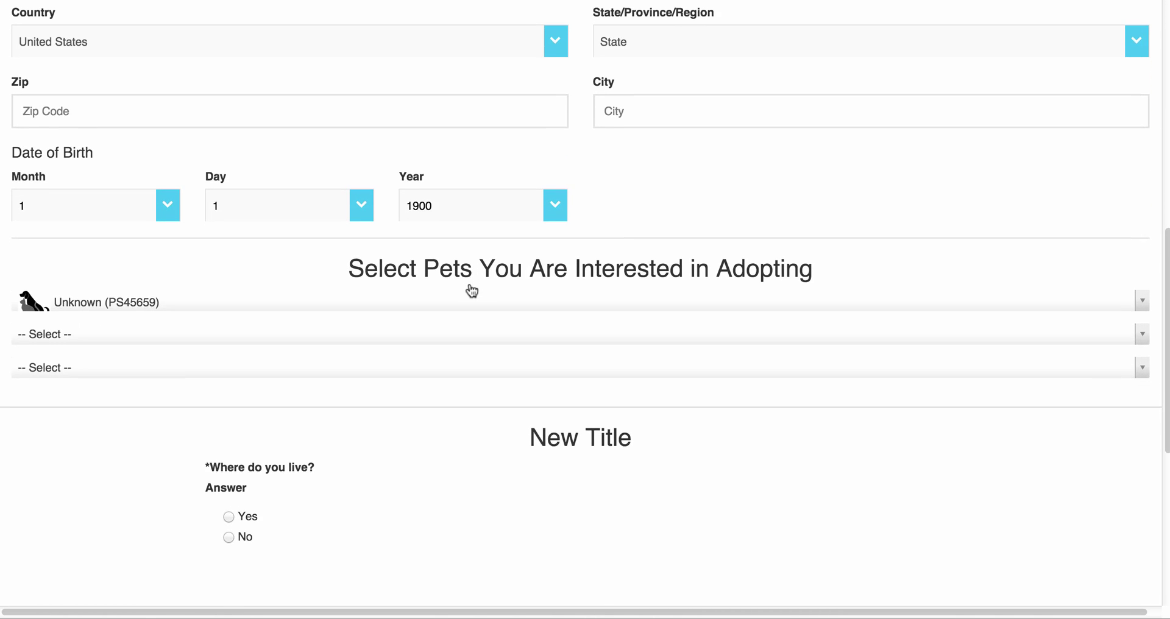
{"action": "scroll", "coordinate": [469, 284], "scroll_direction": "up", "scroll_amount": 3}
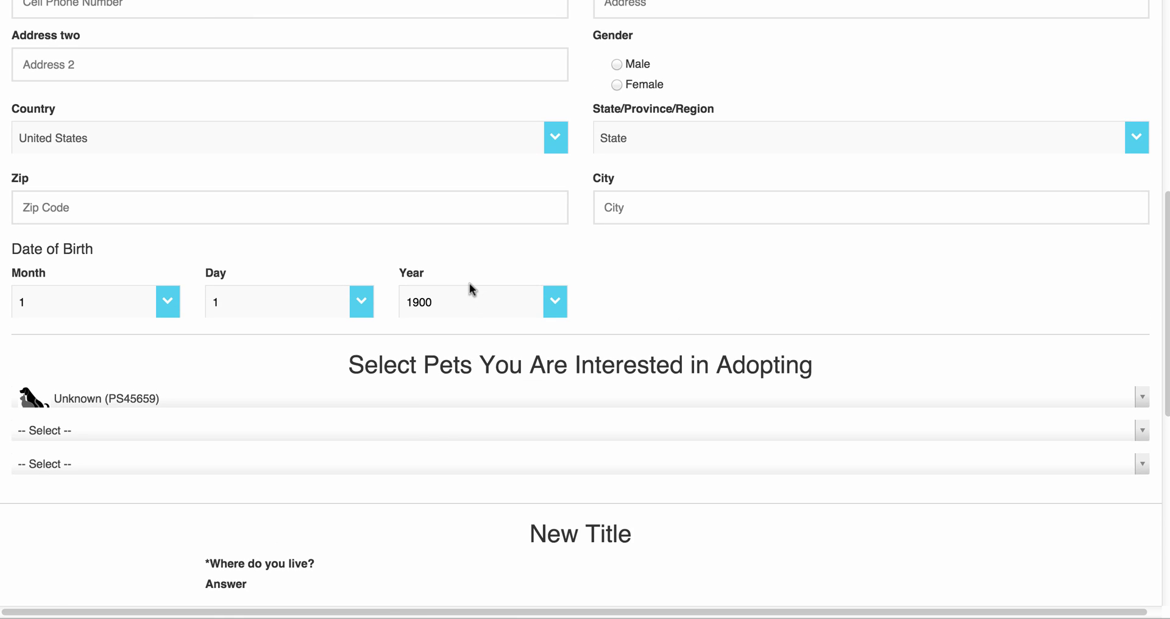
Browse the pets offered in the first pet selection of the preview and close the list.
{"action": "left_click", "coordinate": [419, 399]}
{"action": "scroll", "coordinate": [418, 332], "scroll_direction": "down", "scroll_amount": 3}
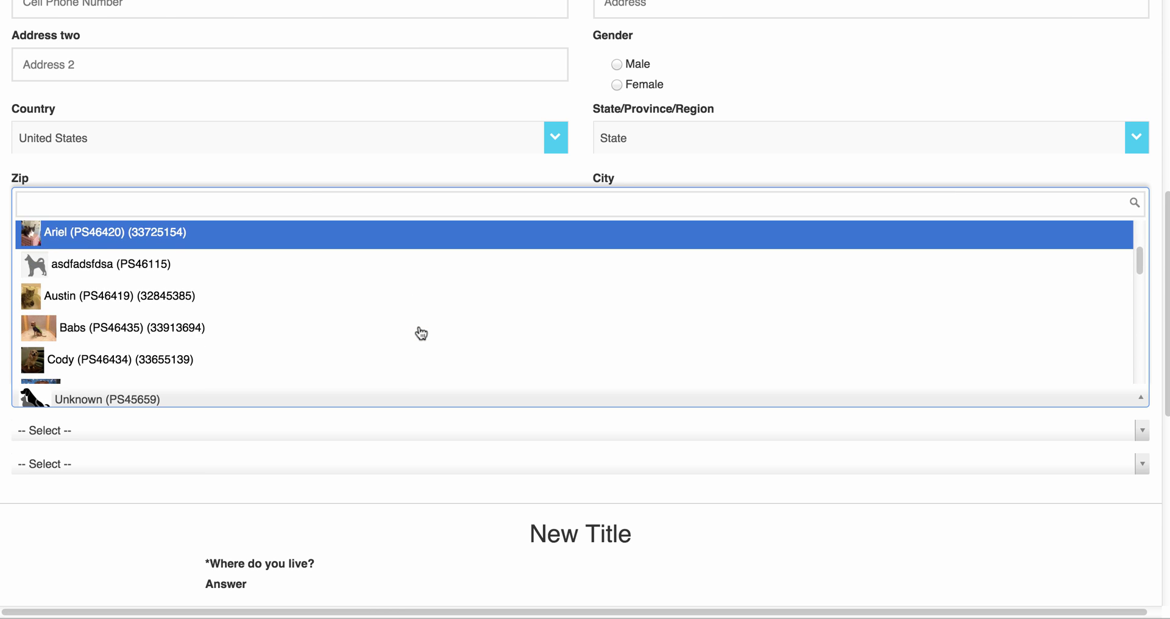
{"action": "scroll", "coordinate": [421, 333], "scroll_direction": "down", "scroll_amount": 3}
{"action": "left_click", "coordinate": [359, 404]}
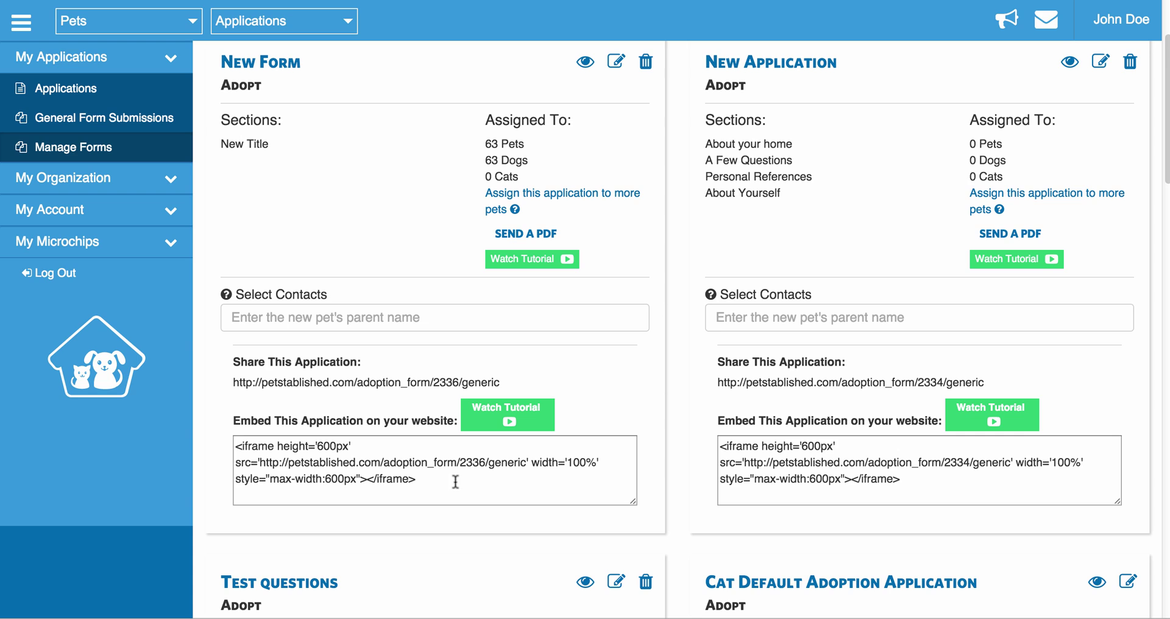
Highlight New Form's full iframe embed code for websites, and clear the selection.
{"action": "left_click", "coordinate": [454, 482]}
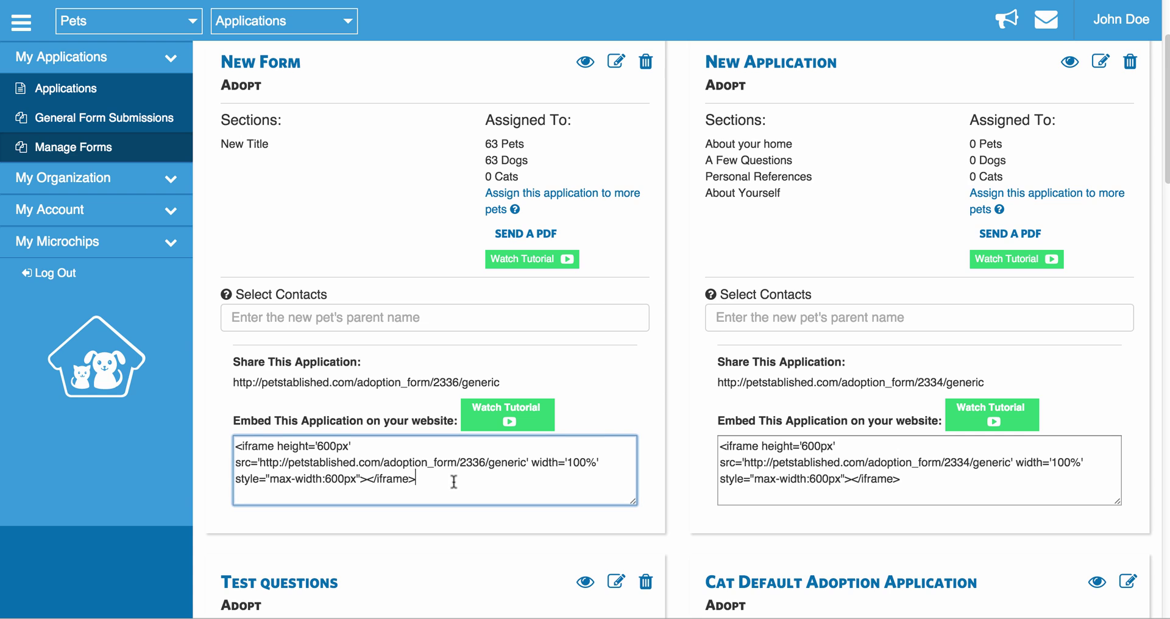
{"action": "left_click_drag", "start_coordinate": [454, 482], "coordinate": [235, 444]}
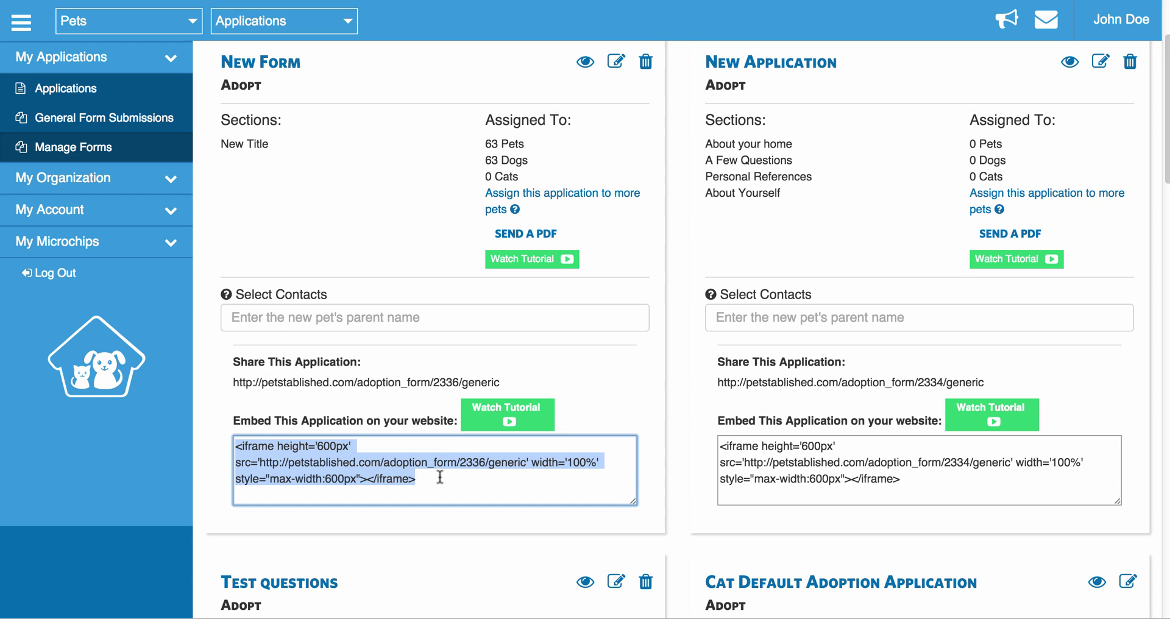
{"action": "left_click", "coordinate": [492, 380]}
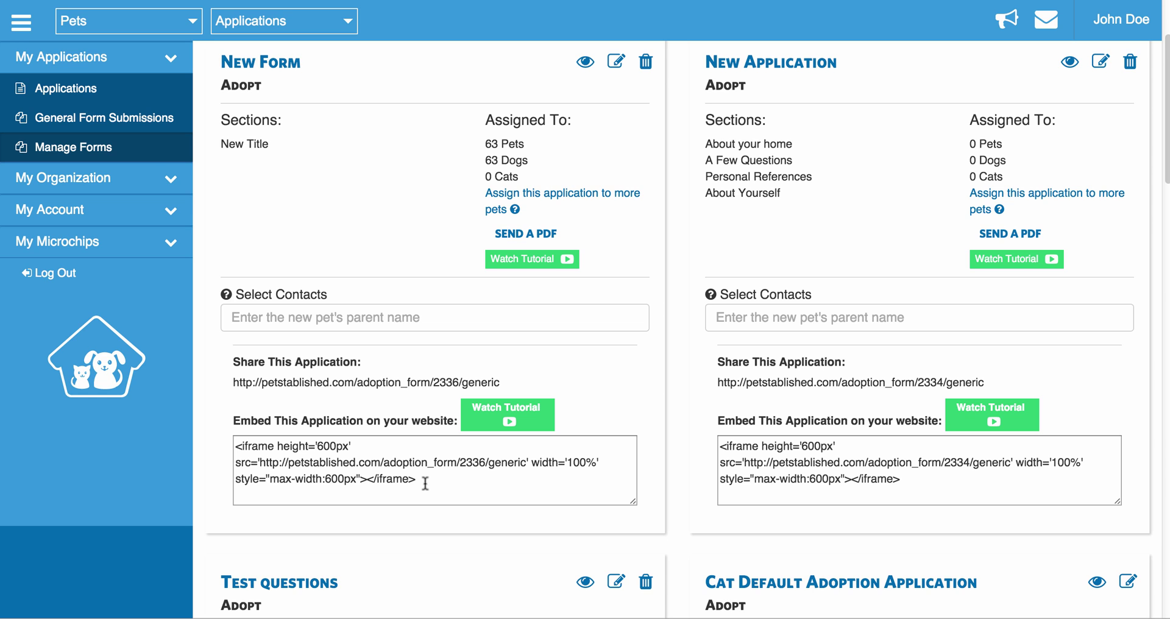
{"action": "scroll", "coordinate": [425, 483], "scroll_direction": "up", "scroll_amount": 3}
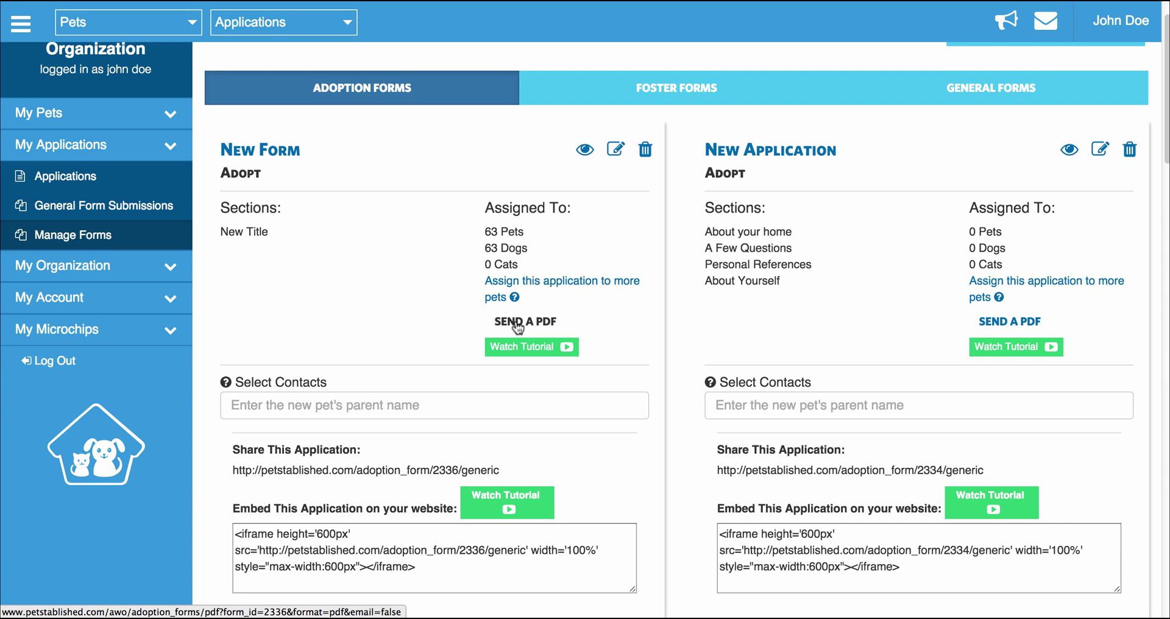
{"action": "scroll", "coordinate": [627, 314], "scroll_direction": "up", "scroll_amount": 1}
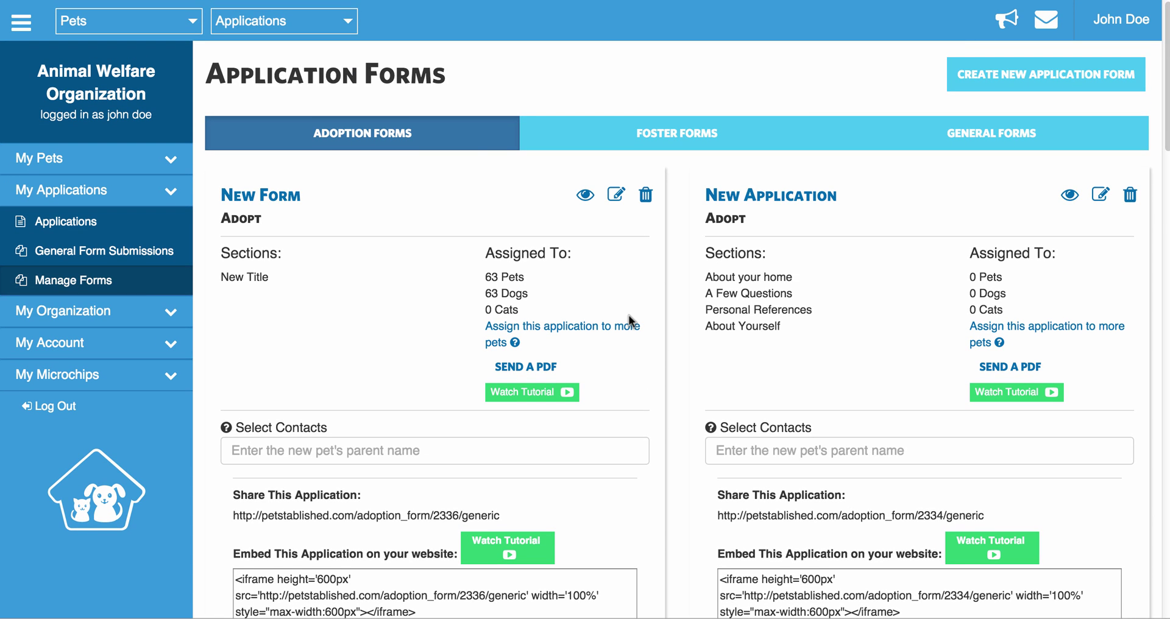
{"action": "scroll", "coordinate": [628, 315], "scroll_direction": "down", "scroll_amount": 1}
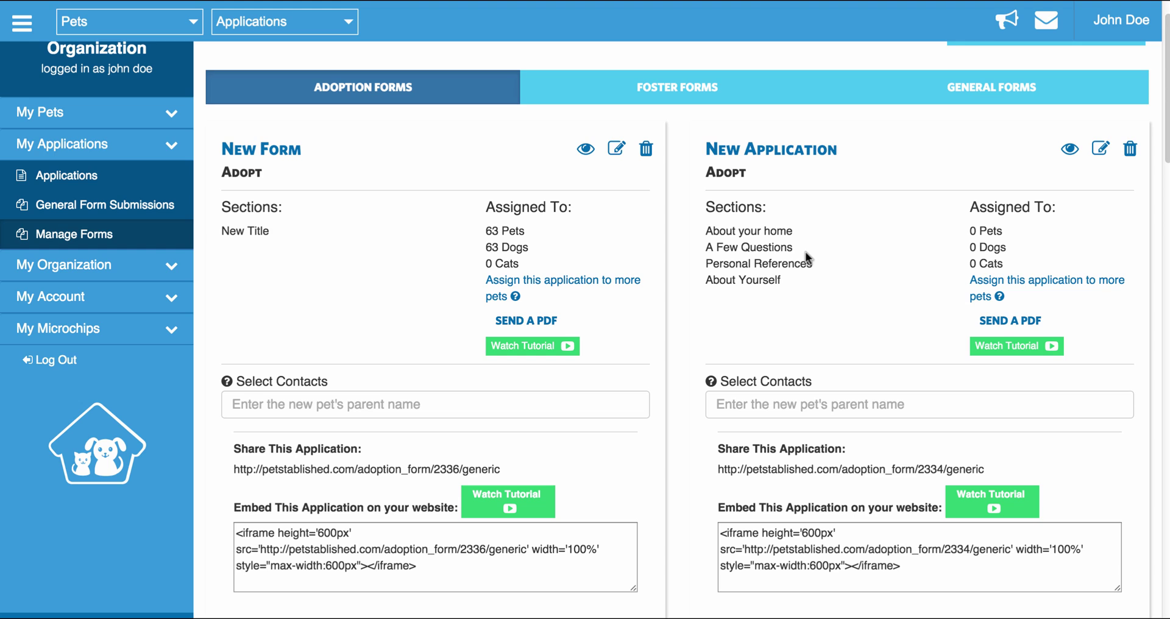